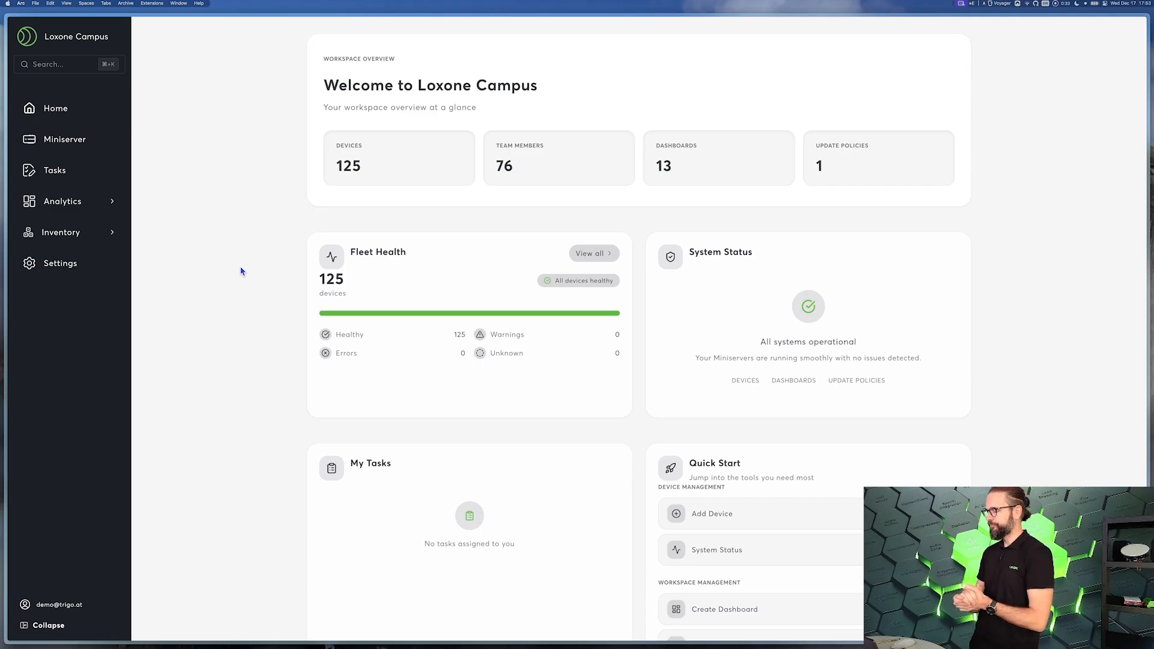
- Open the Miniserver Hub and set it as the homepage
key(ctrl+Tab)
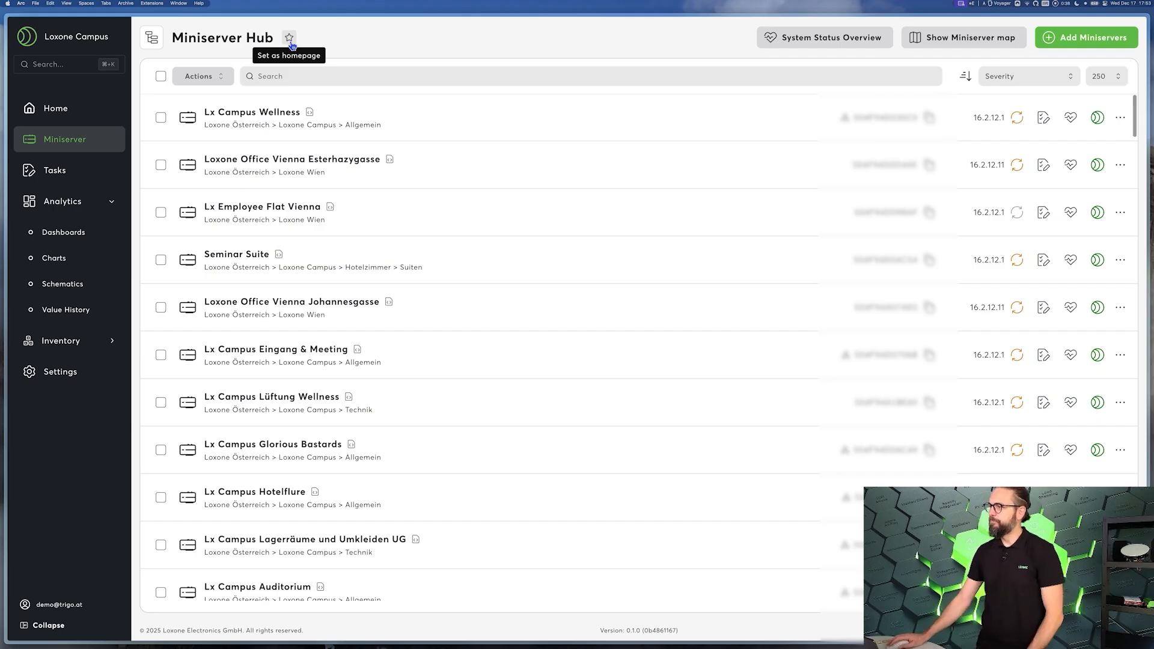
click(289, 39)
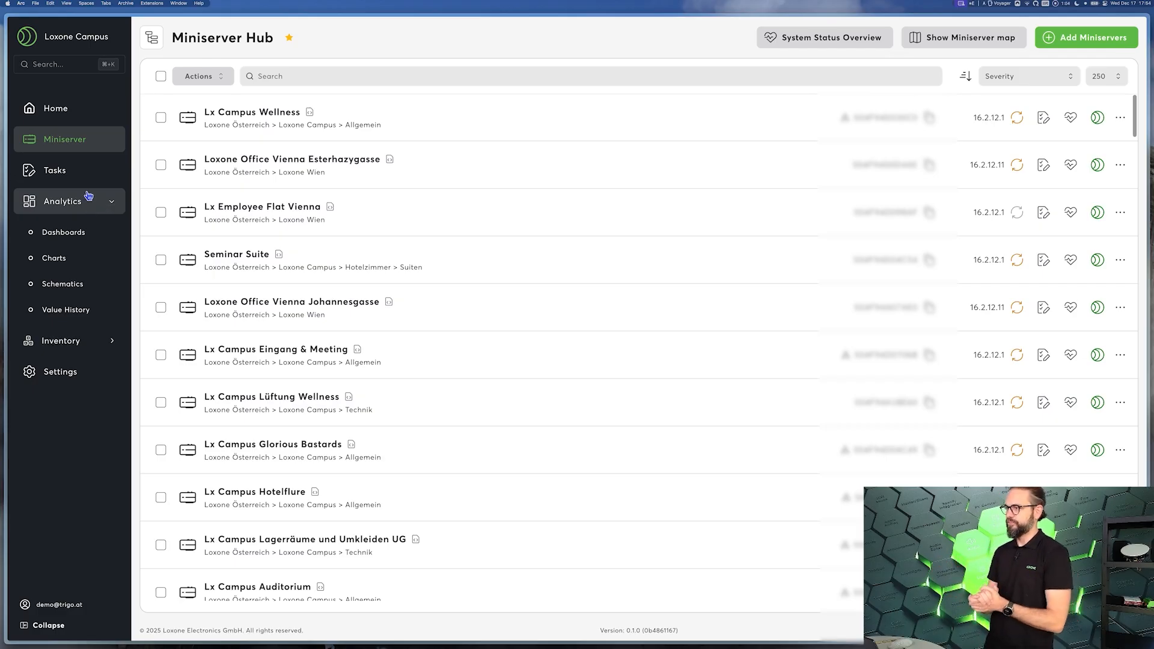
- Search the whole workspace for "übersicht", highlight the Lx Campus Übersicht Miniserver among the matches, and close the search
click(85, 66)
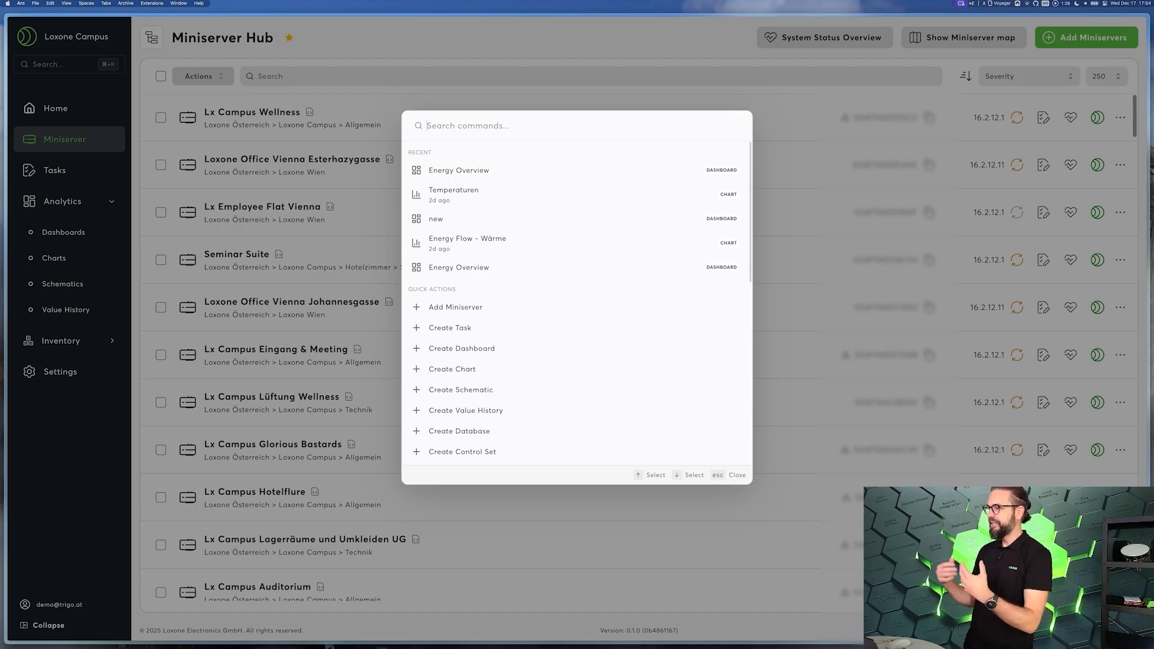
text(übersicht)
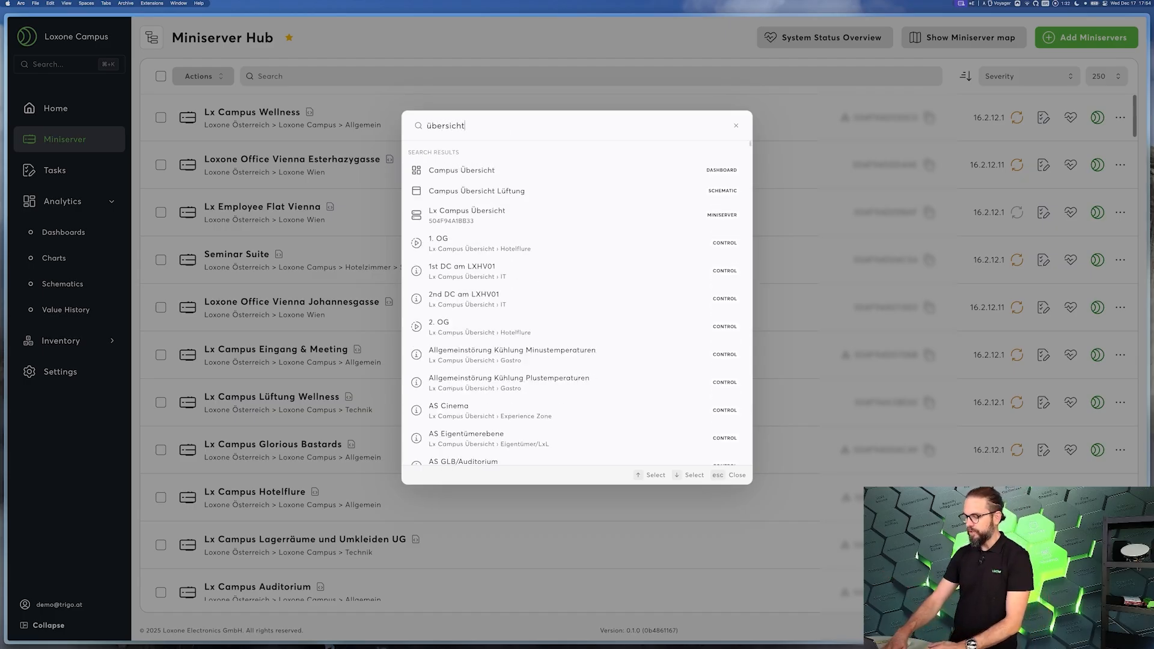
key(Down)
key(Down)
key(Down)
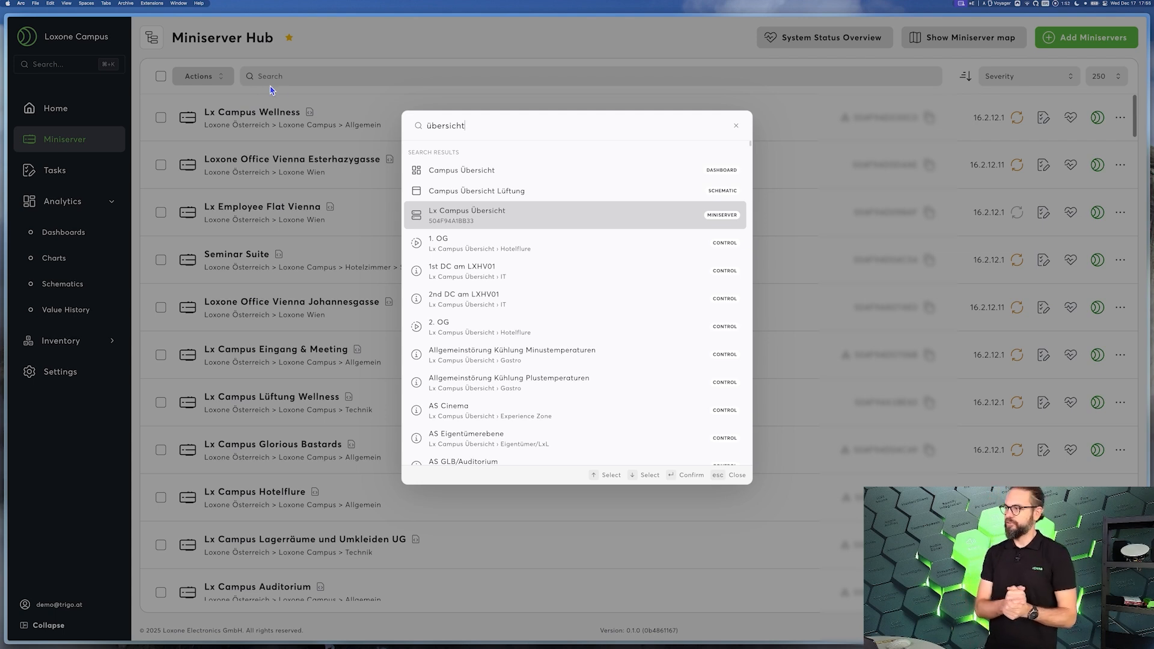
click(355, 53)
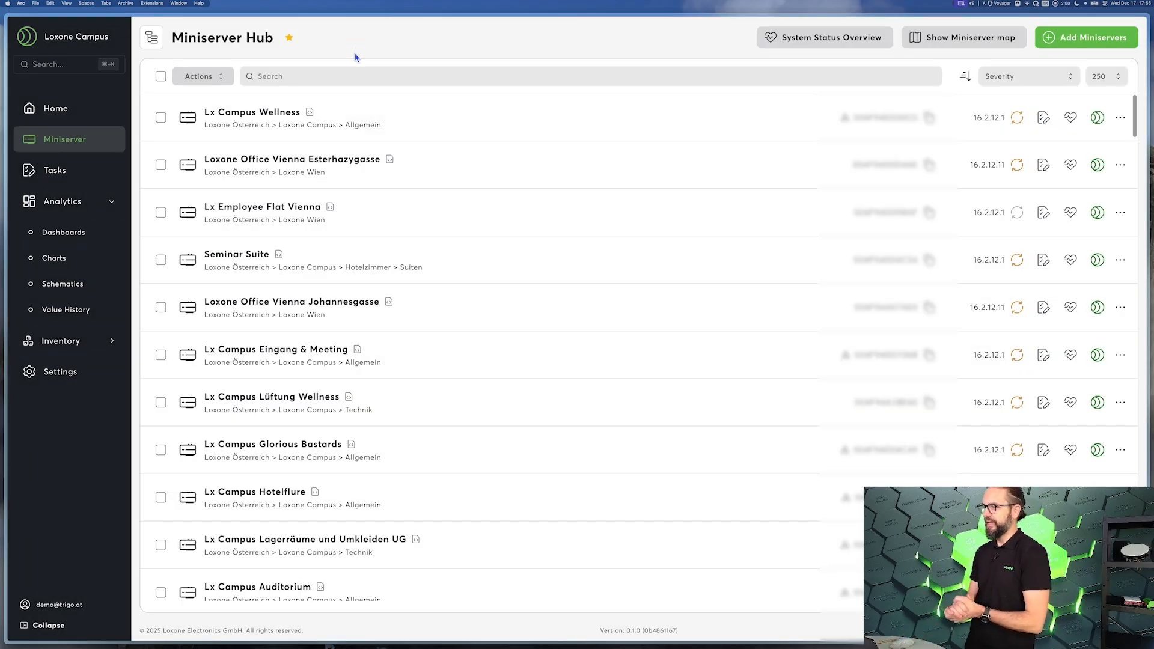
- Show the inventory's rooms and search them for "Centra"
click(103, 348)
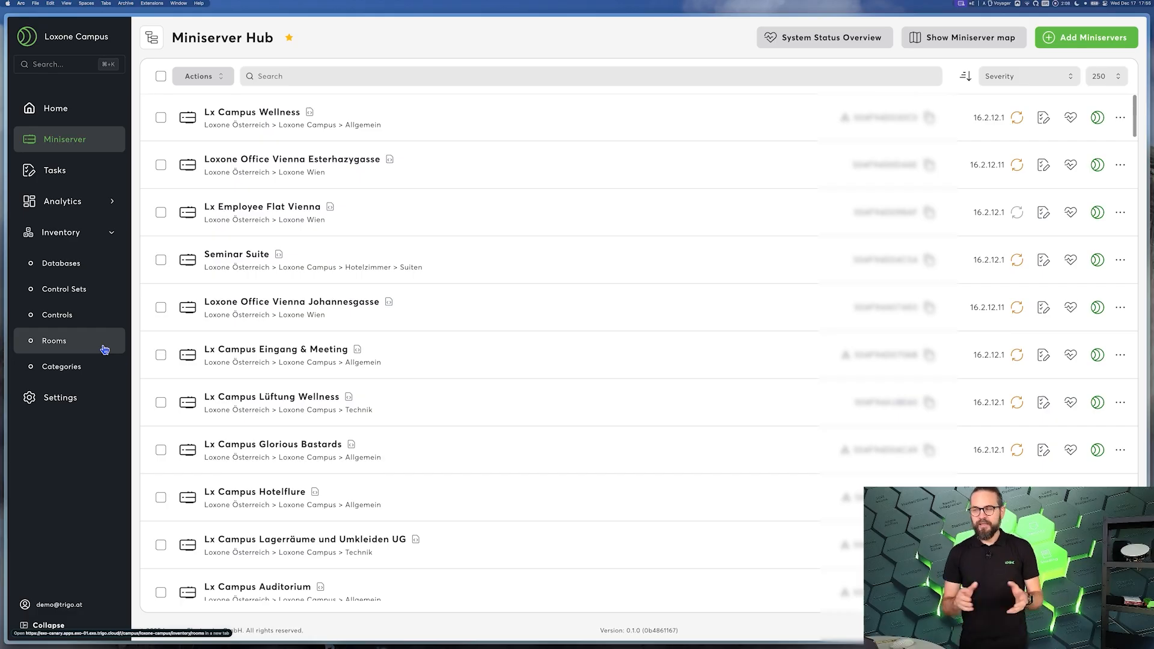
click(105, 349)
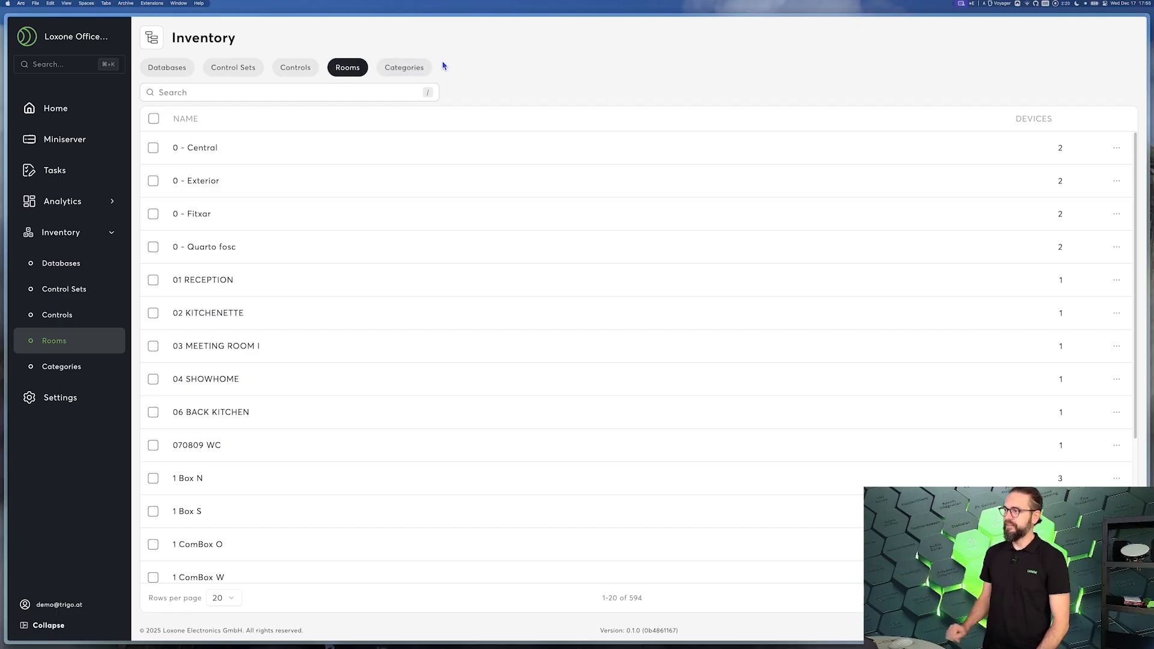
click(223, 98)
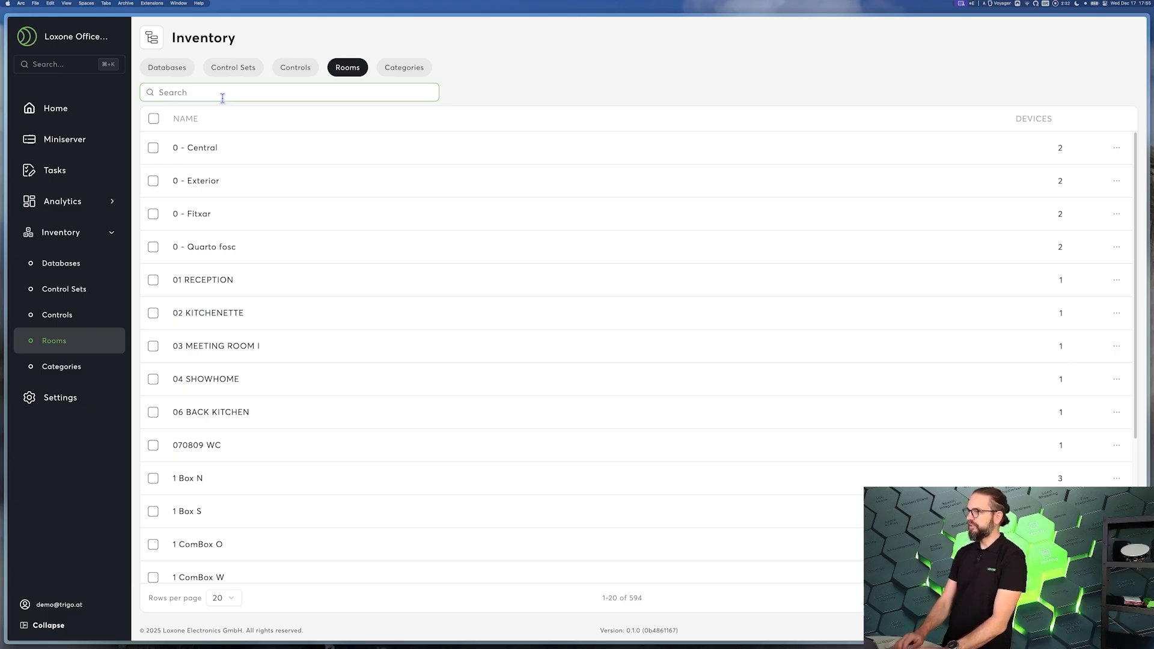
text(Centra)
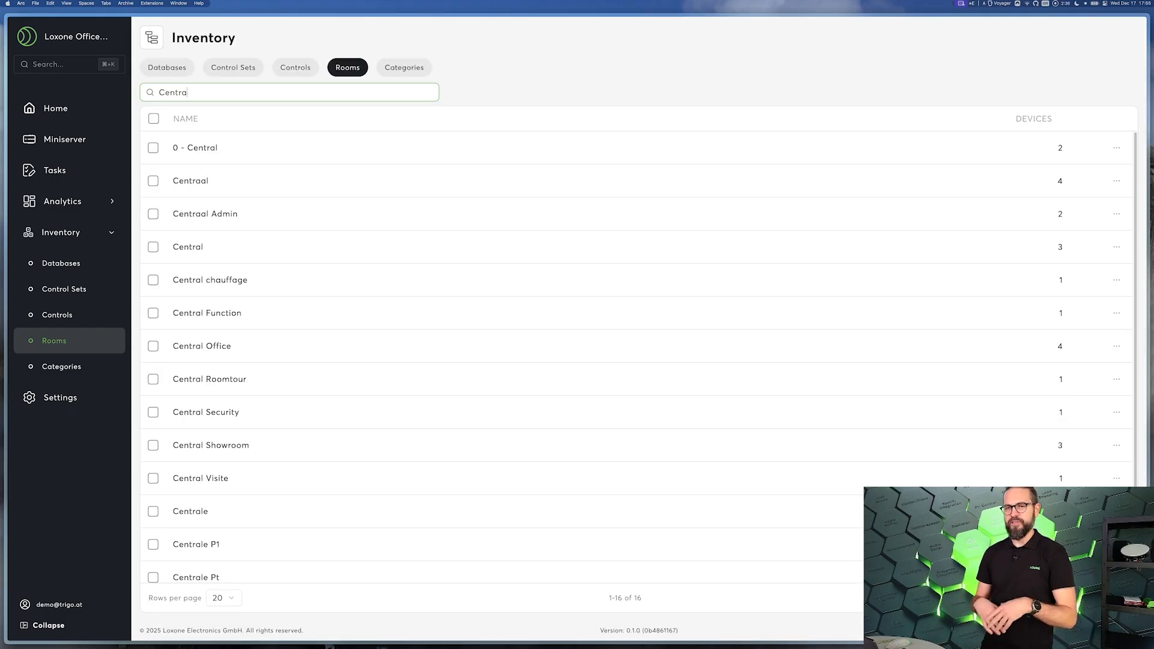
- Group the rooms 0 - Central, Centraal and Central into a room group using the existing name Central
click(153, 149)
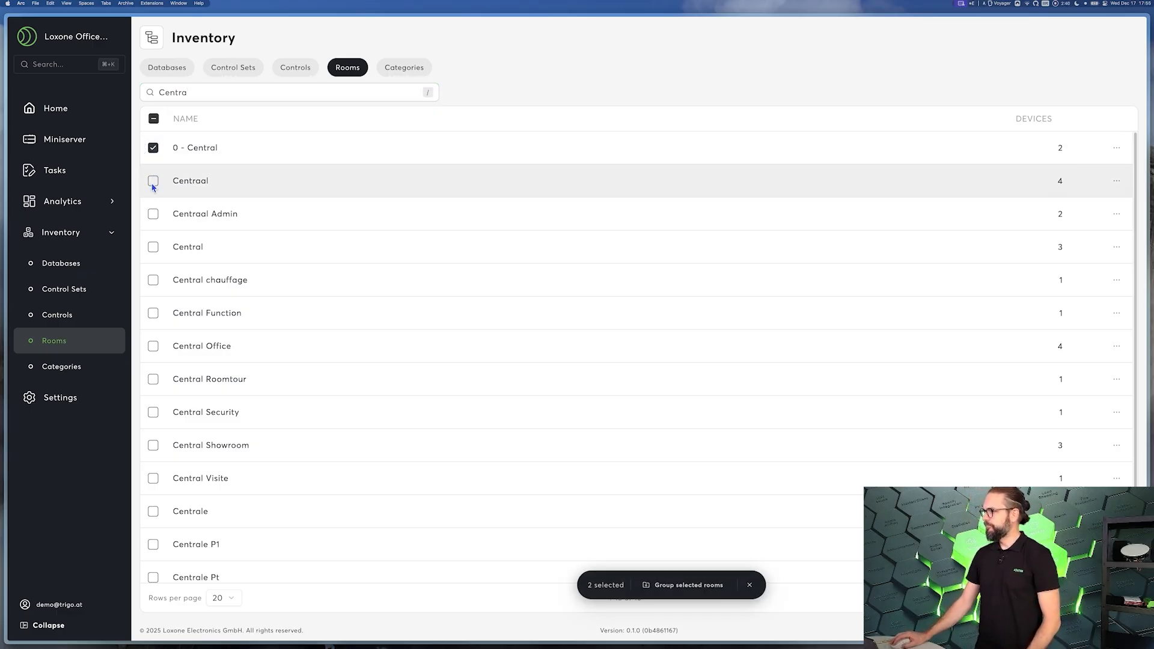
click(153, 181)
click(154, 247)
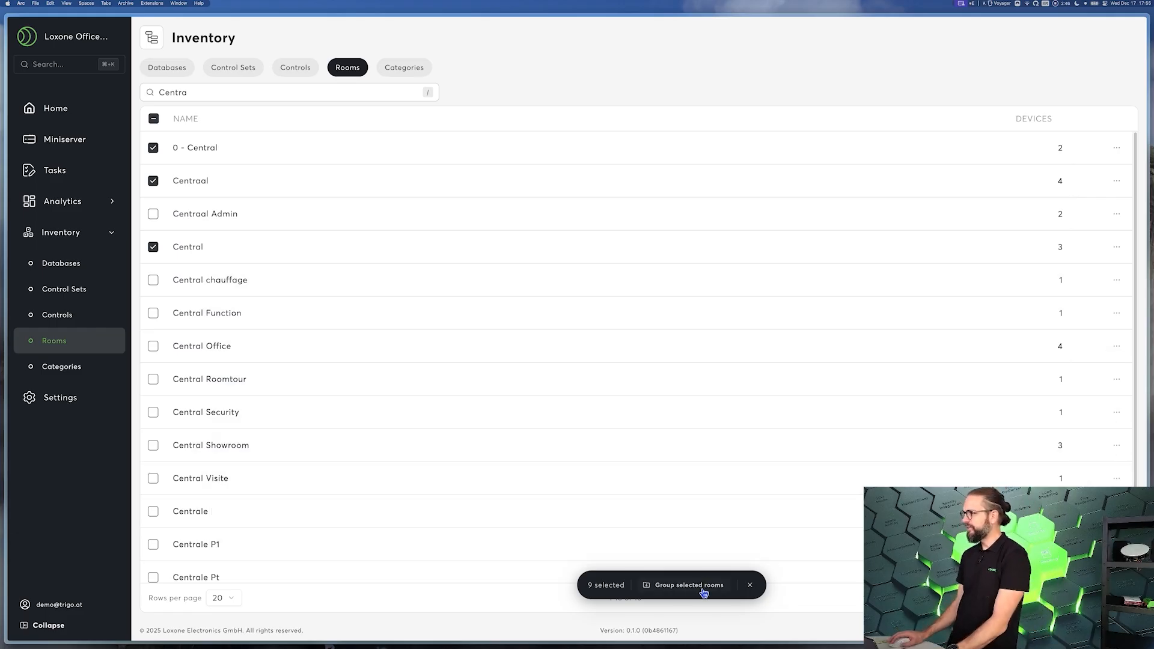
click(702, 590)
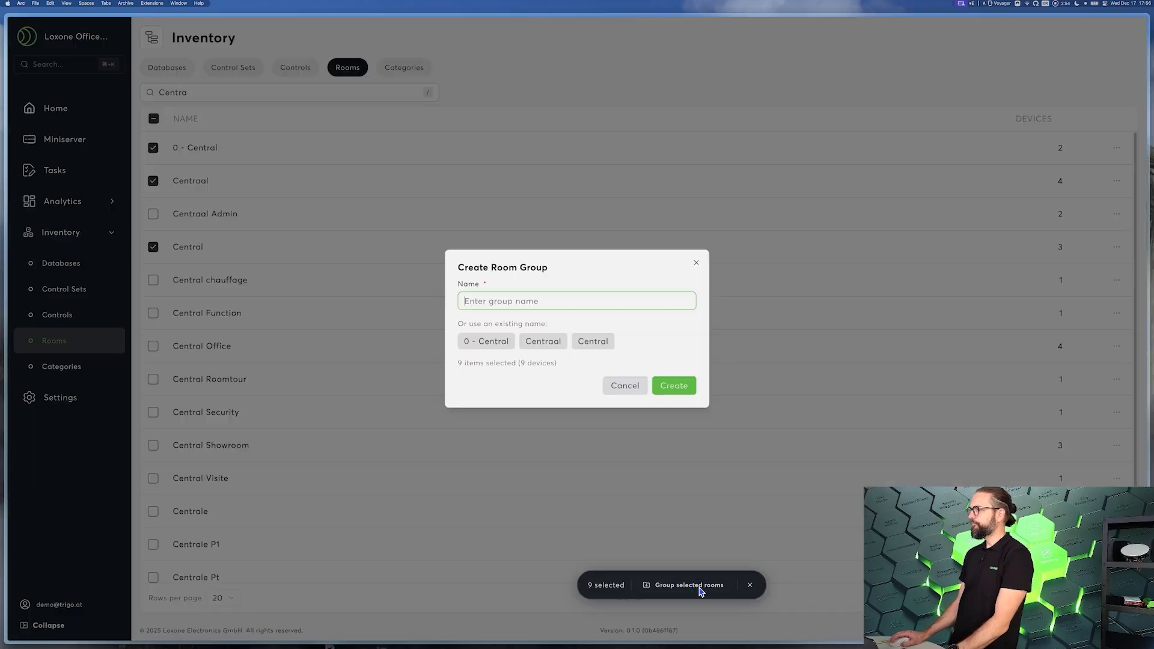
click(592, 343)
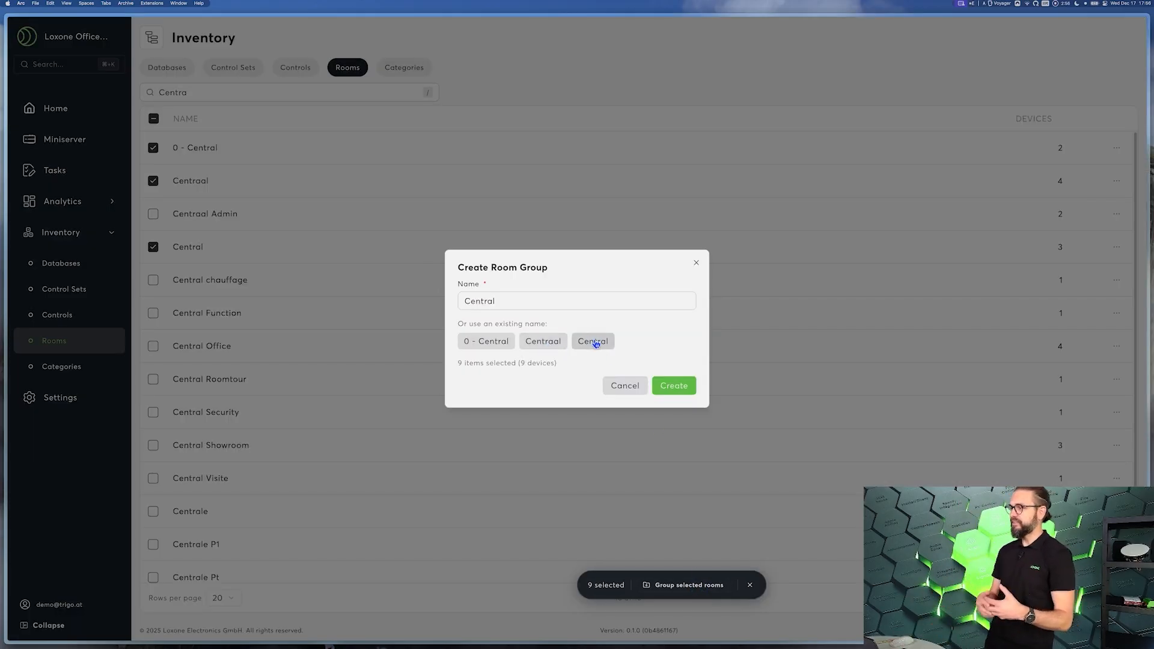
click(674, 385)
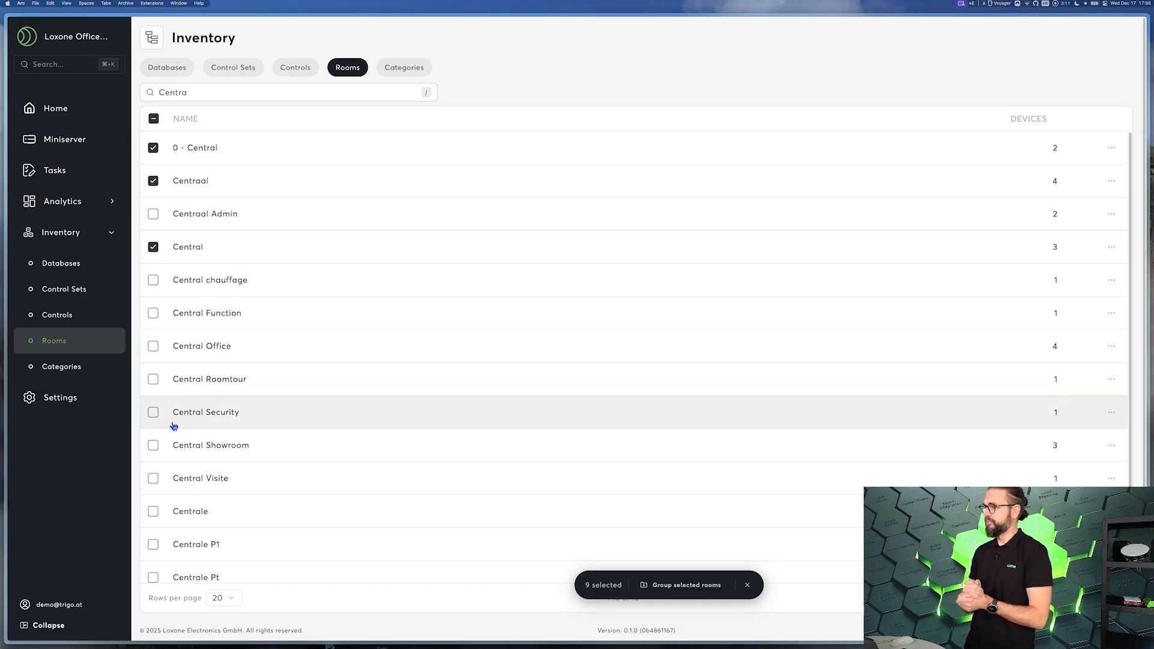
- Show the inventory's controls and filter them by the type Energy Flow Monitor
click(294, 71)
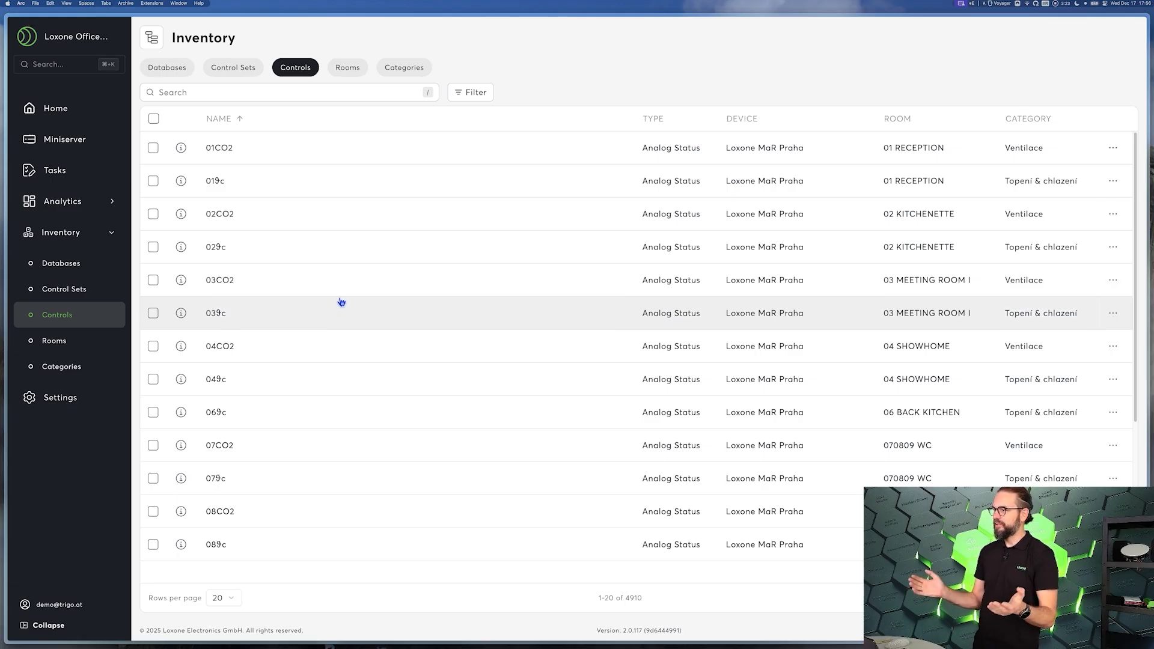
click(472, 92)
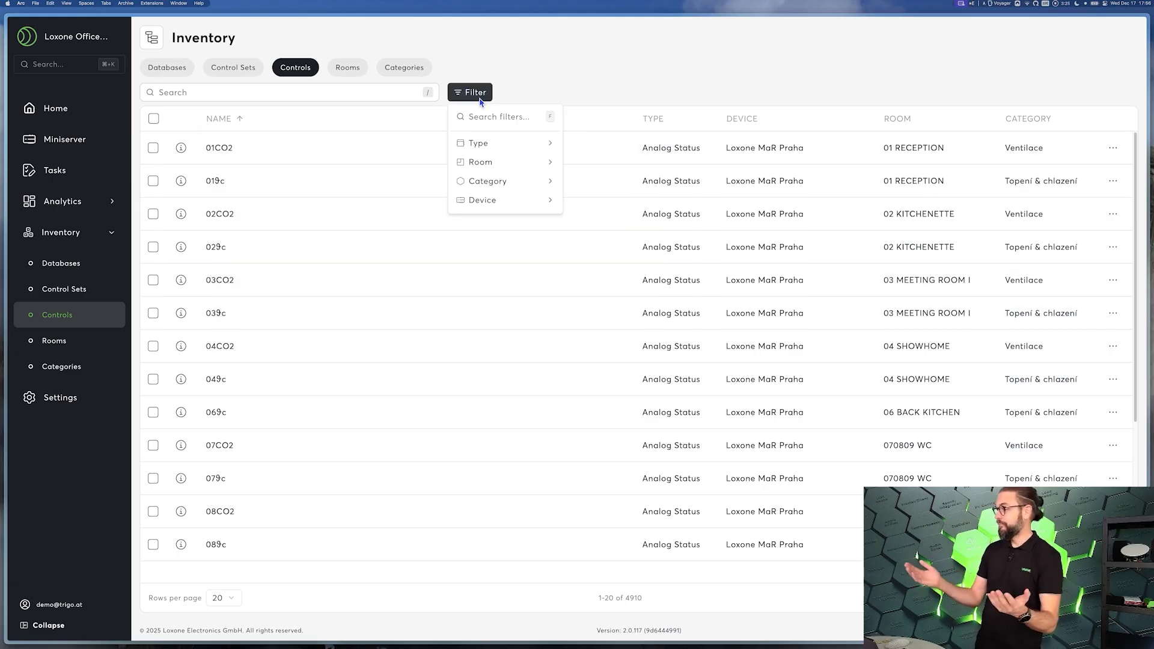
mouse_move(480, 143)
scroll(616, 229, down, 5)
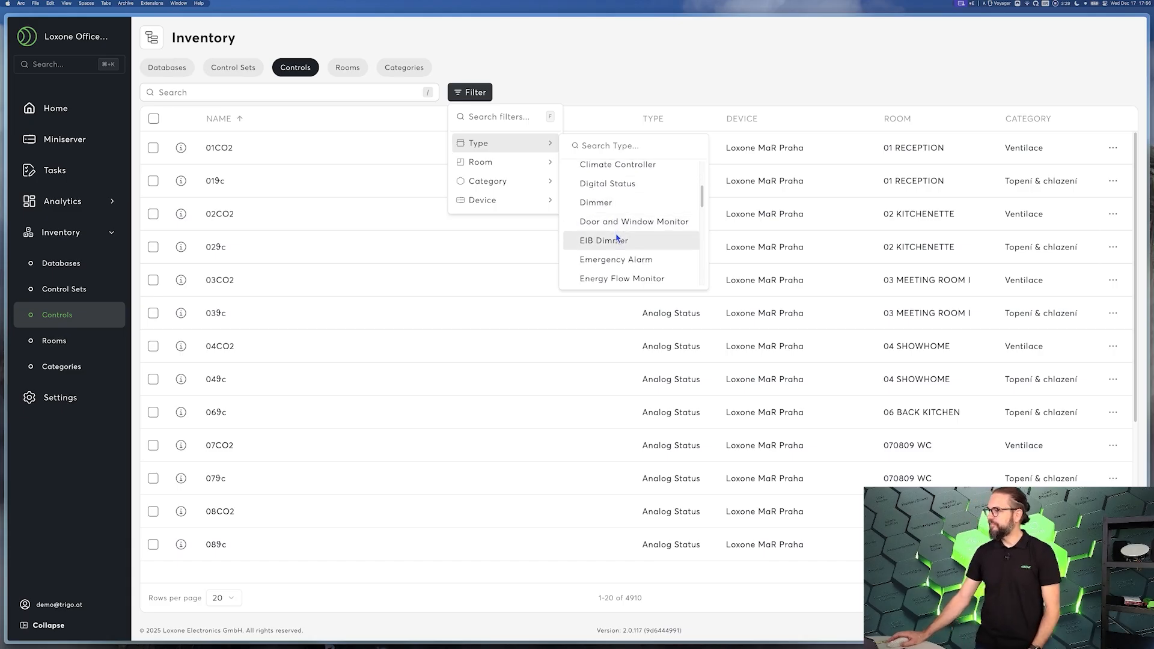
click(614, 278)
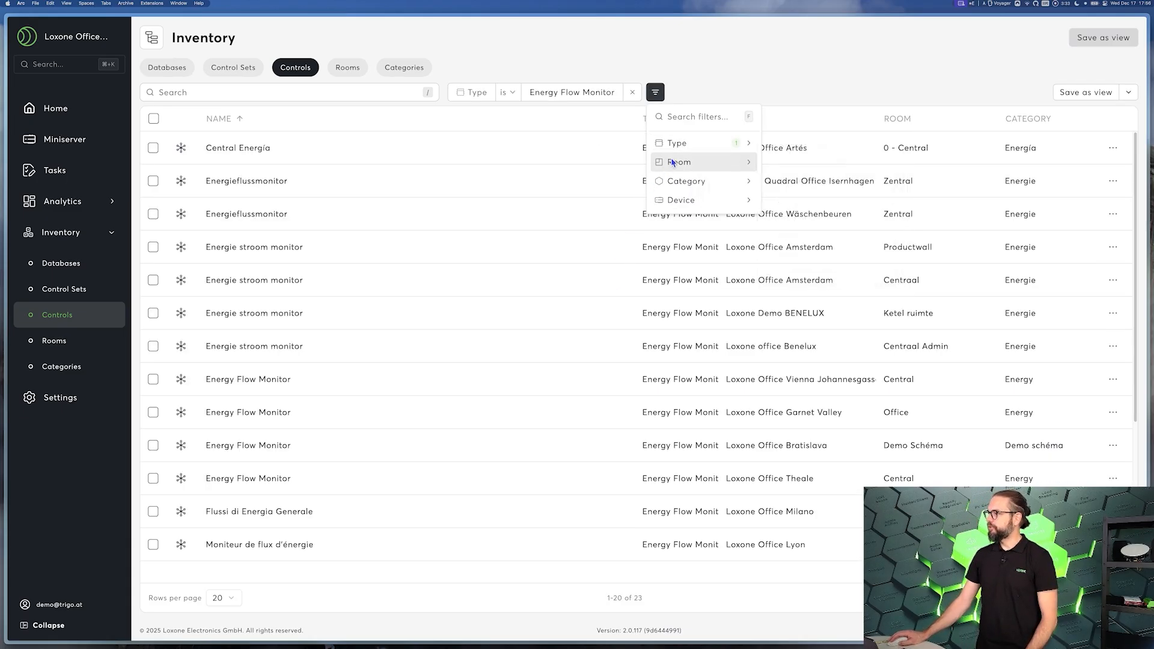
- Examine the Category and Device filter choices available for the controls list without adding another filter
mouse_move(701, 165)
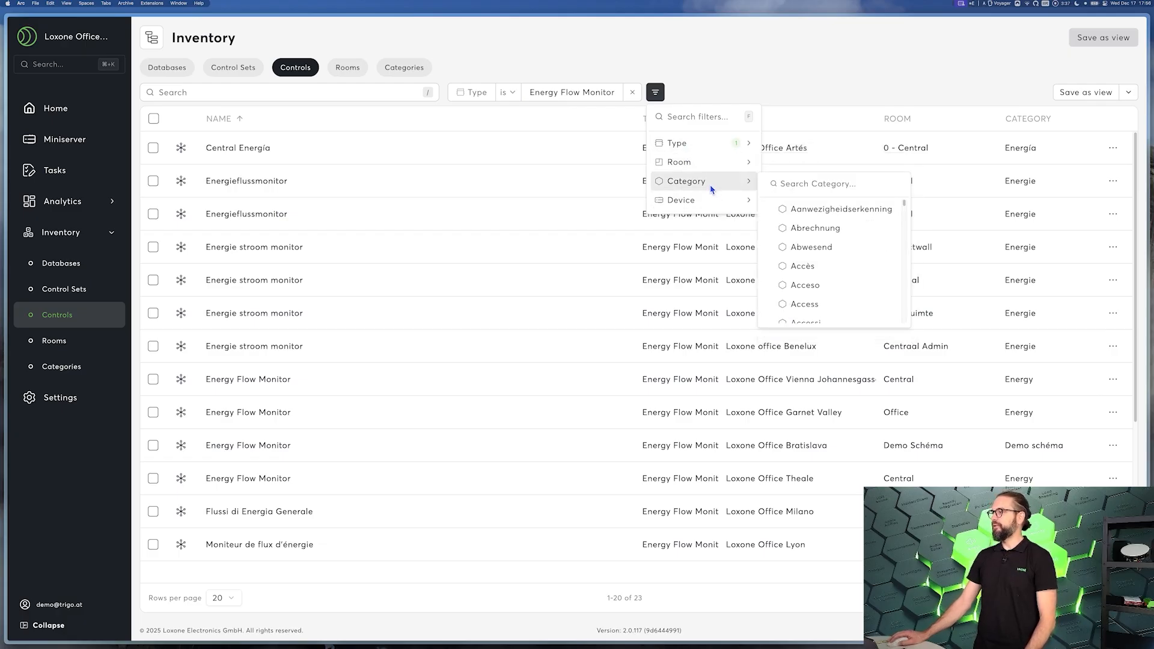
mouse_move(717, 202)
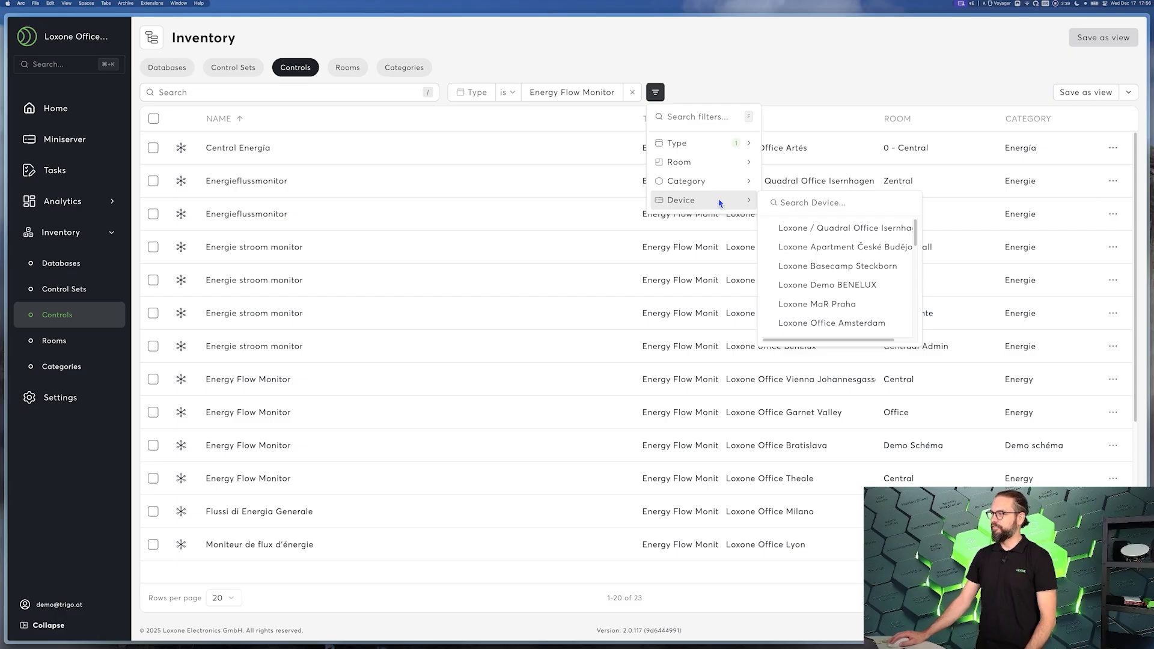
click(792, 84)
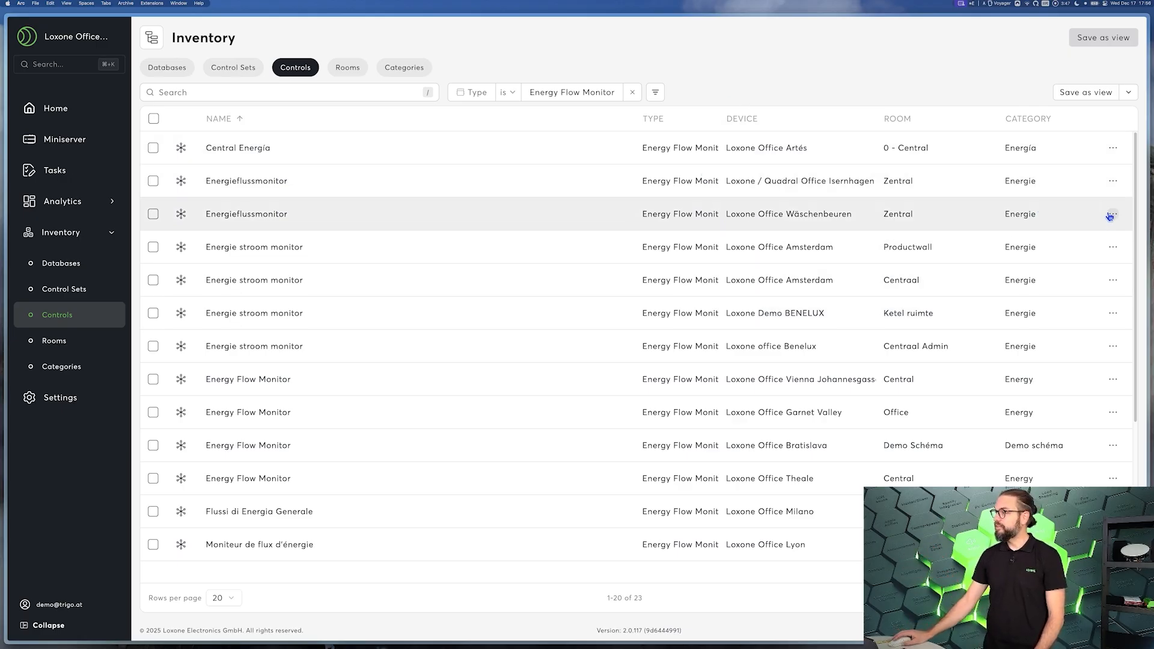
- Examine the chart actions of the Productwall energy monitor and the options for saving the filtered controls list
click(1113, 247)
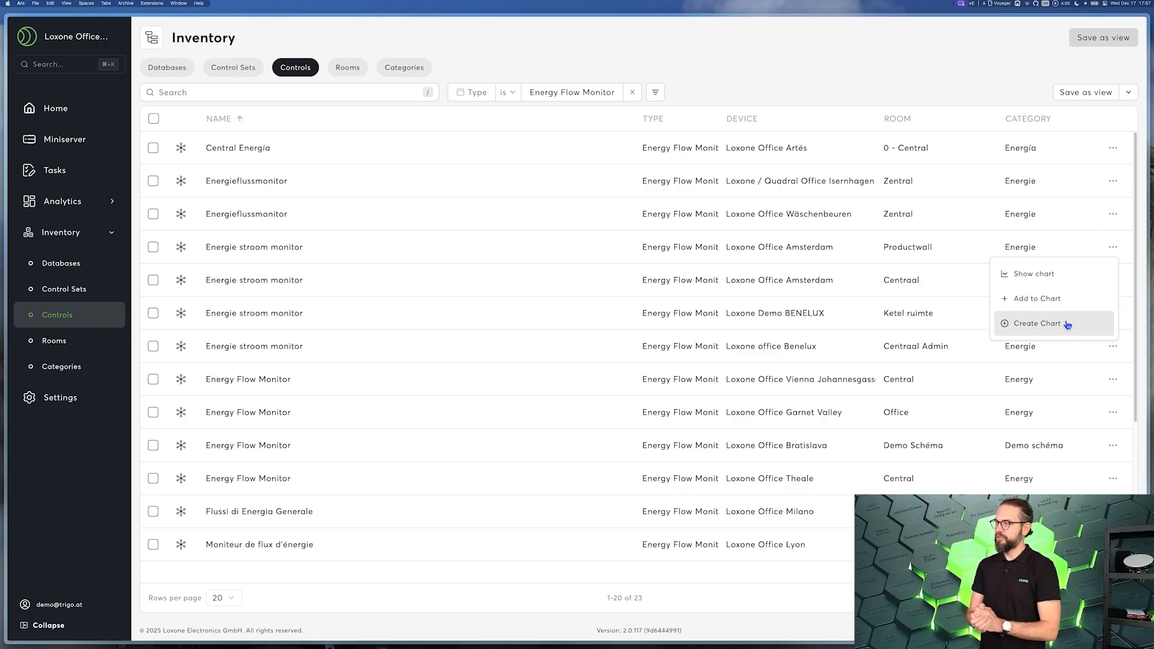
click(963, 79)
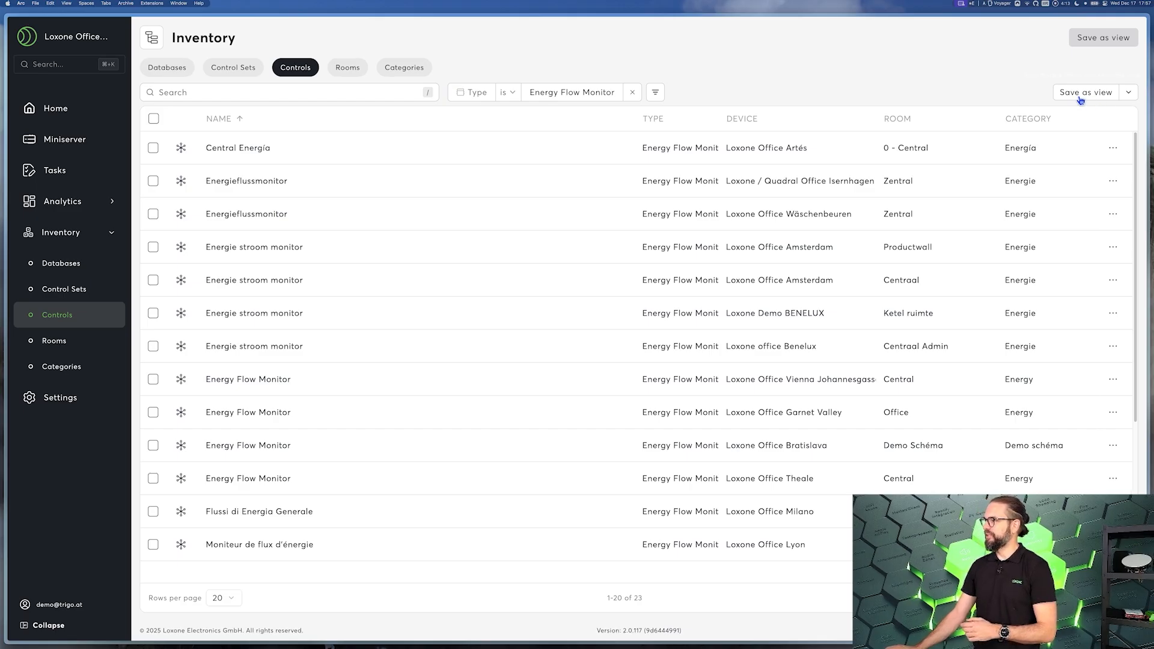
click(1129, 93)
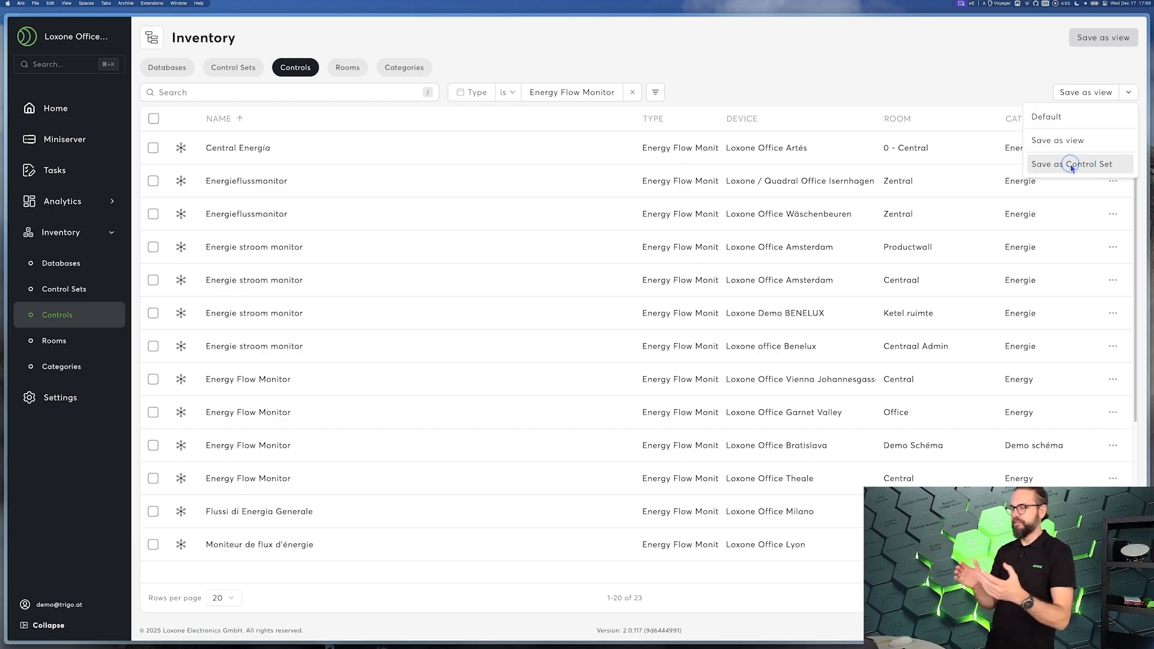
click(937, 95)
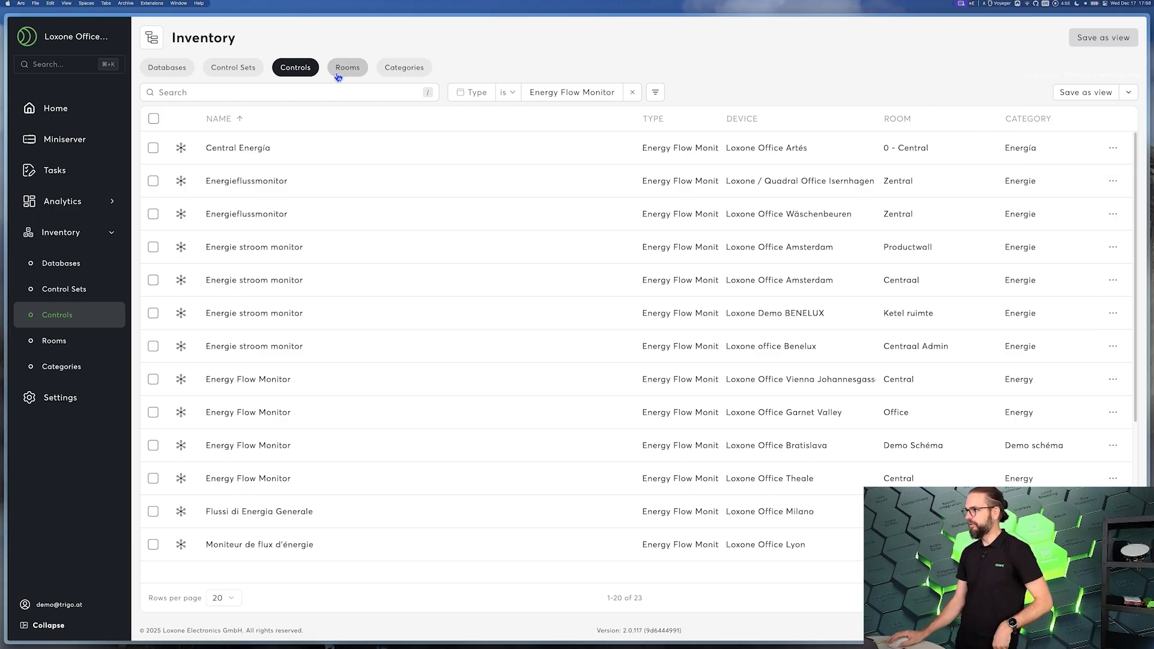
- Search the Temperatures control set's preview for 101, inspect the latest chart point, clear the search and save the control set
click(230, 71)
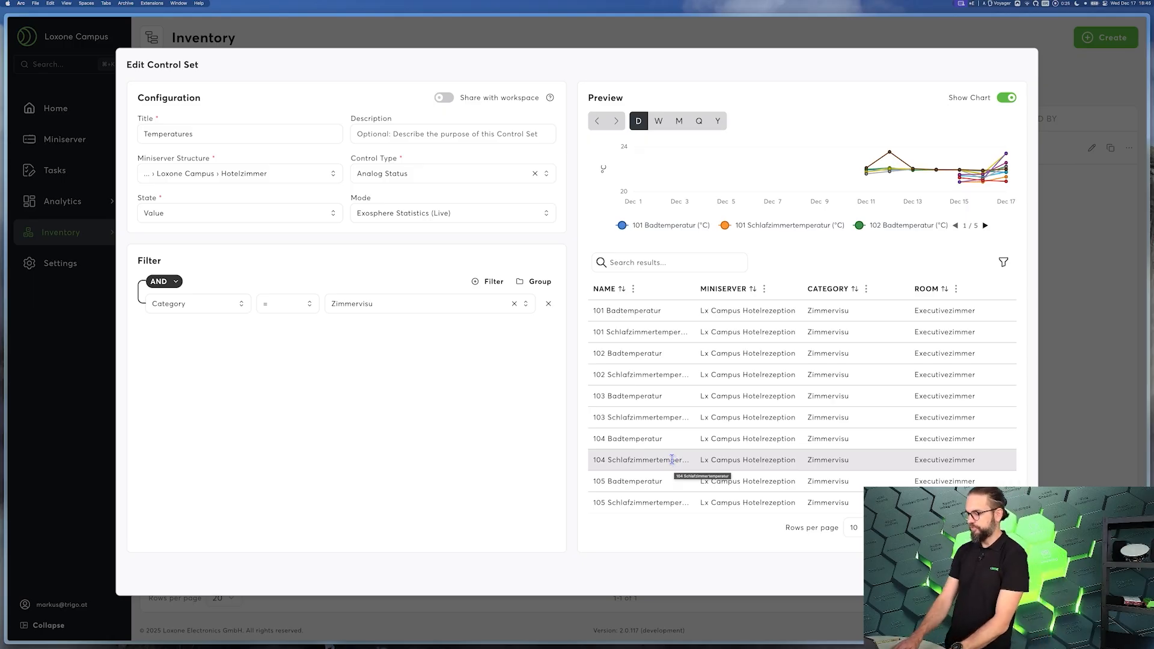
click(661, 263)
text(101)
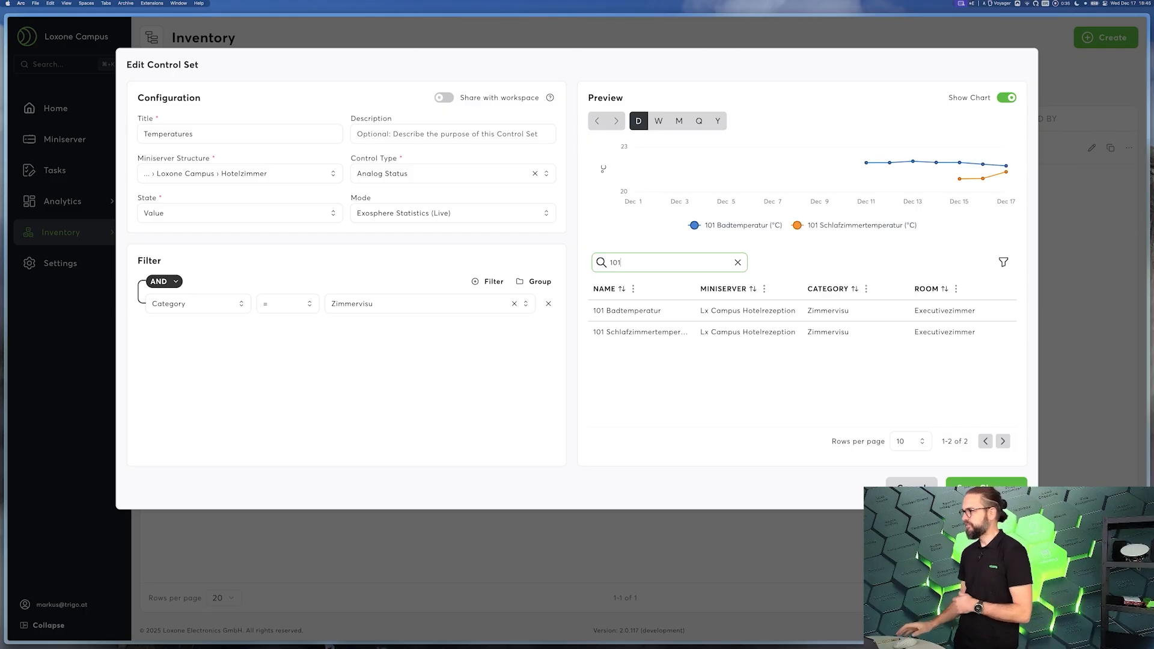
mouse_move(1006, 168)
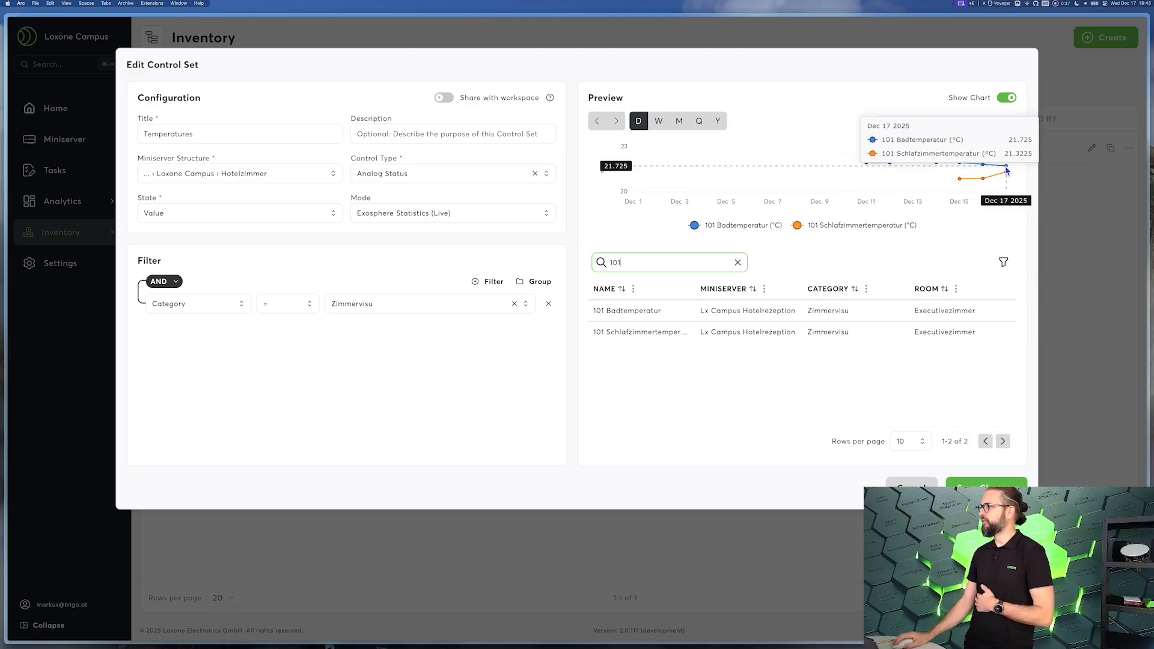
click(739, 263)
click(986, 571)
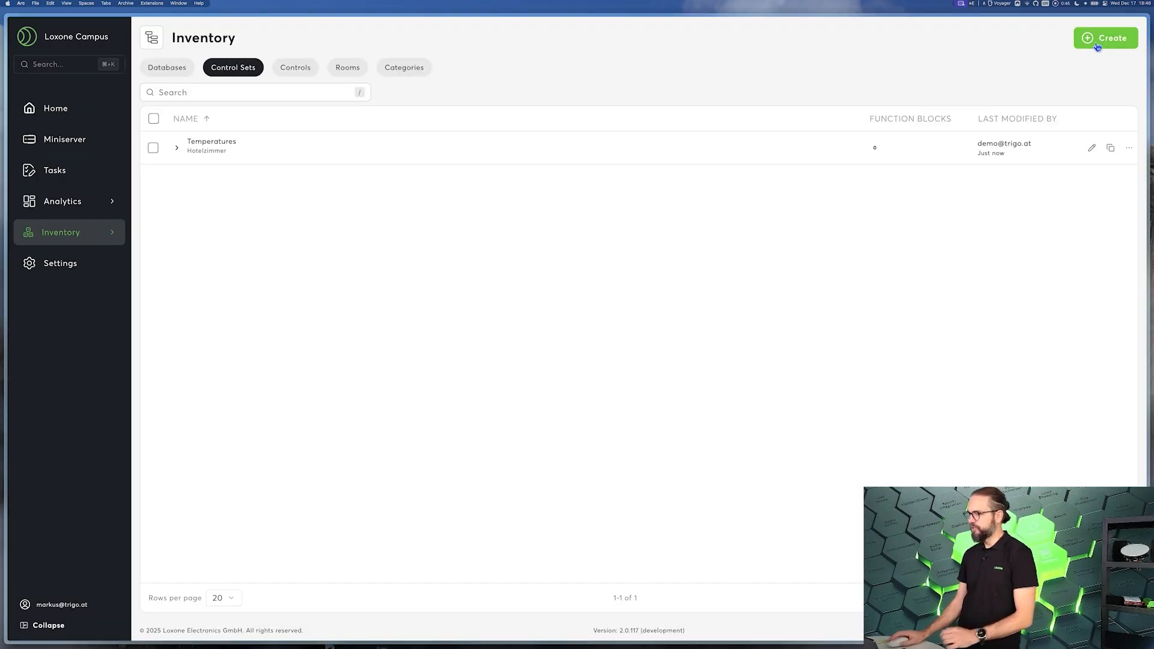
- Start a new control set titled Demo with Loxone Campus › Hotelzimmer as its Miniserver structure
click(1097, 45)
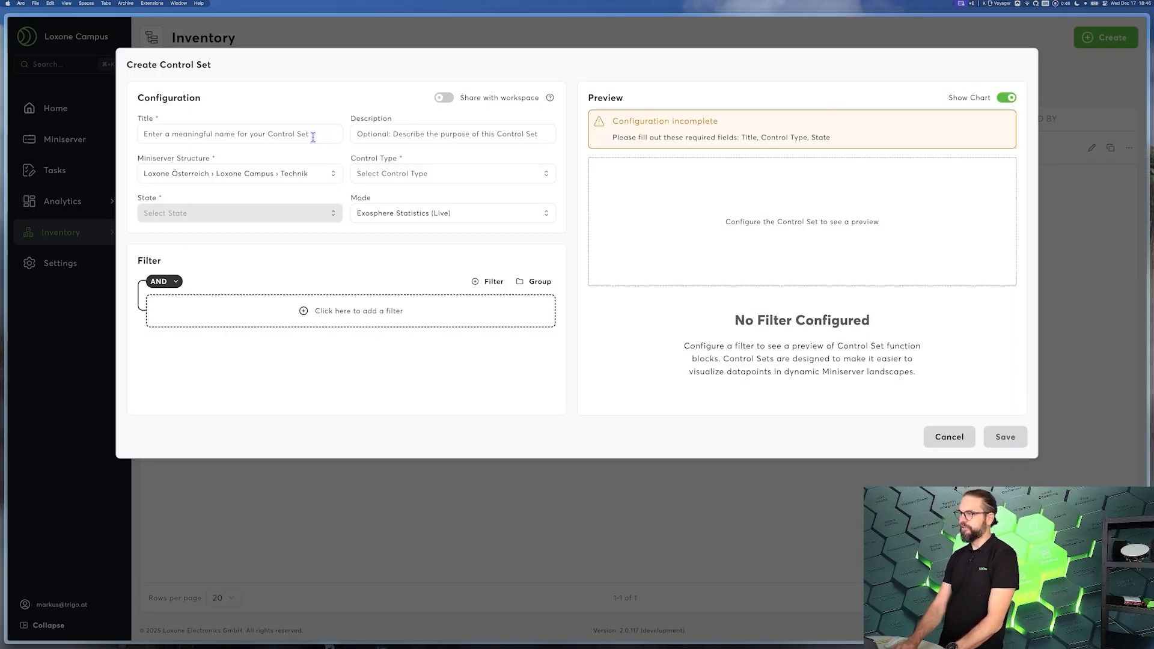
click(312, 137)
text(Demo)
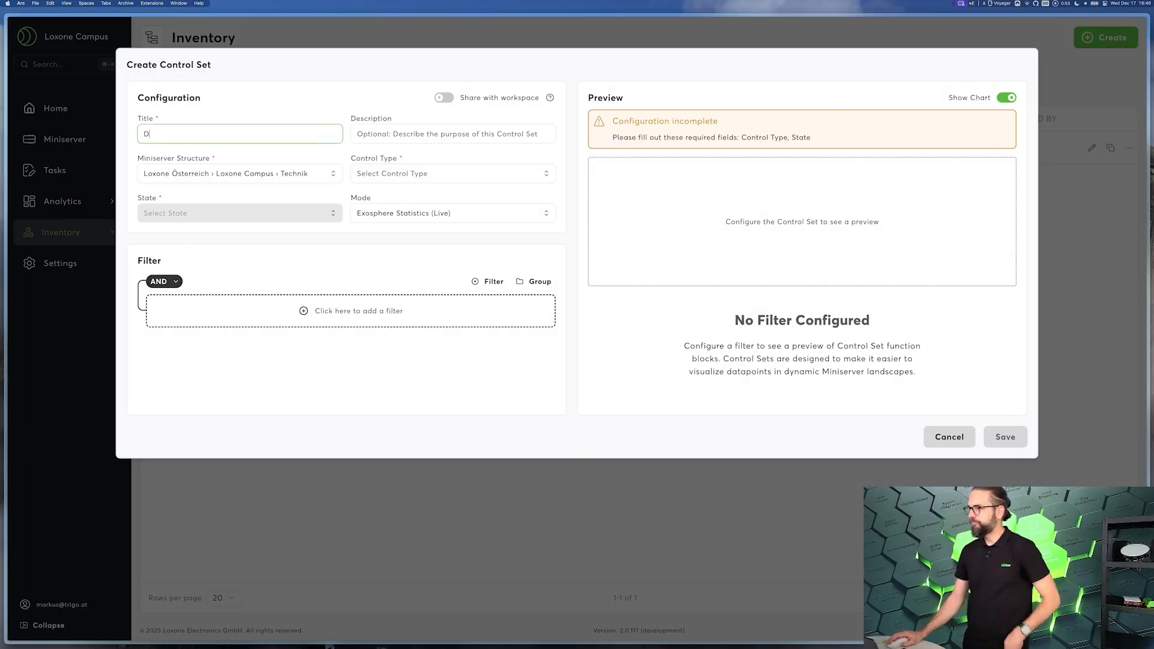
click(314, 174)
click(193, 311)
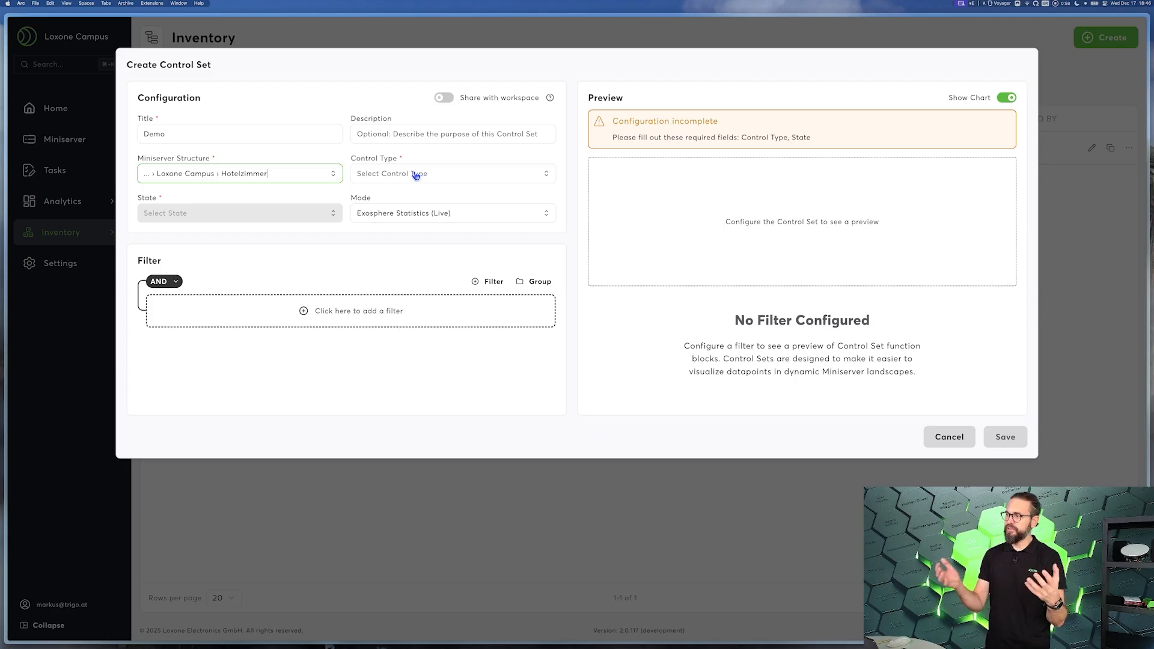
click(322, 174)
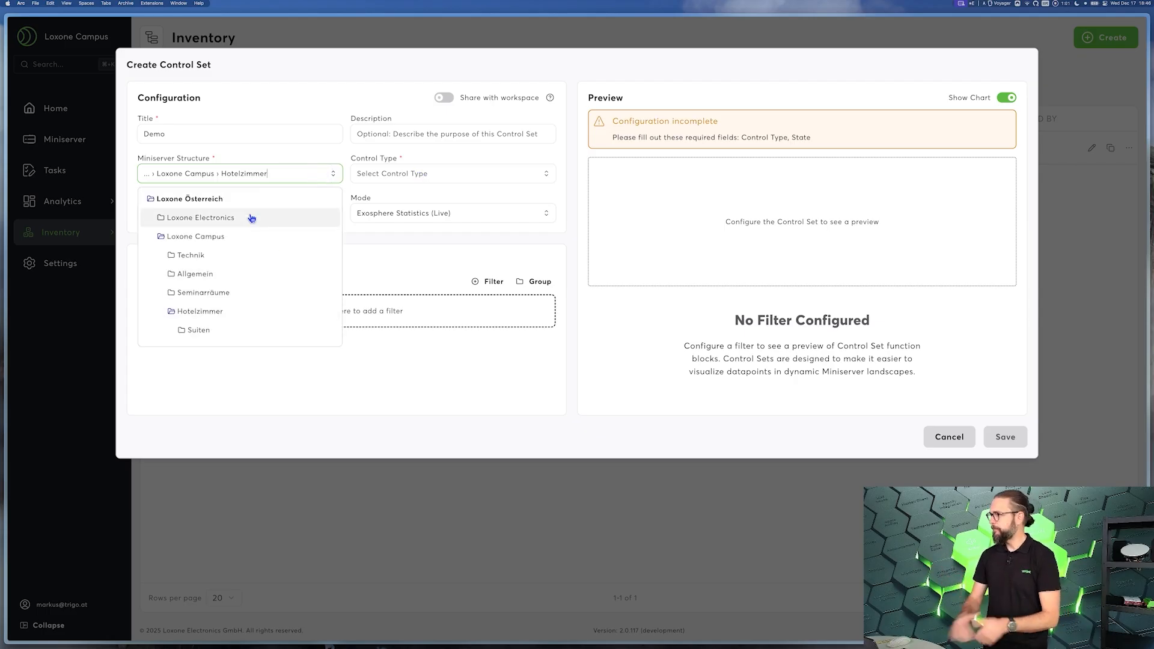
click(329, 158)
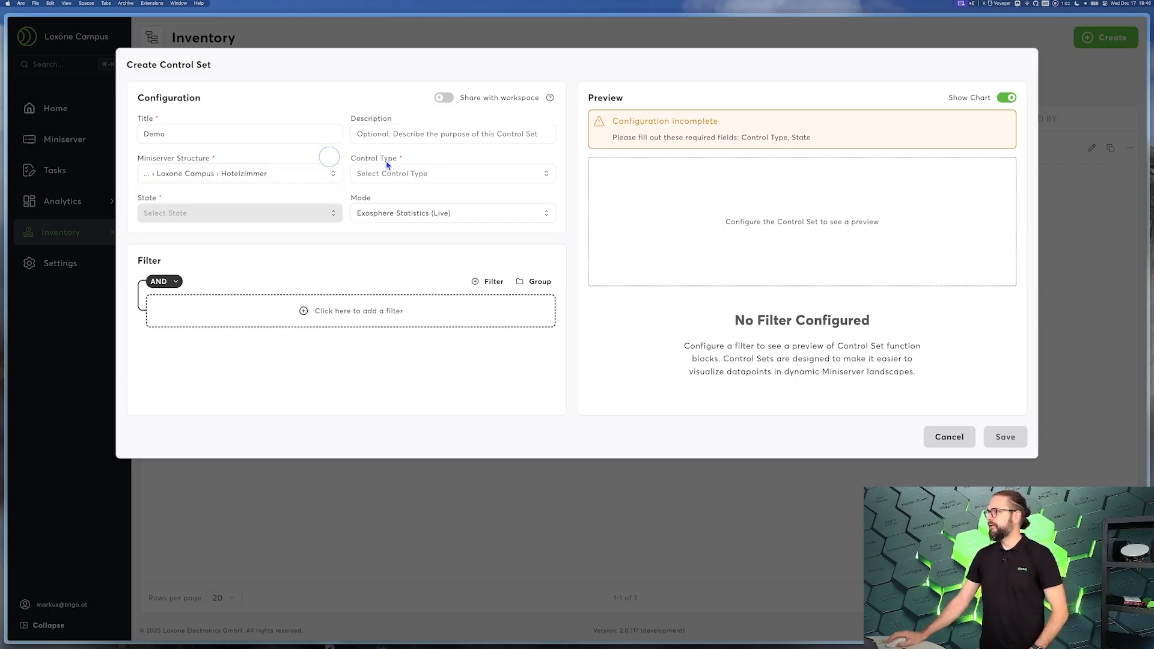
- Set the Demo control set's control type to Analog Status and hide the chart in its preview
click(492, 175)
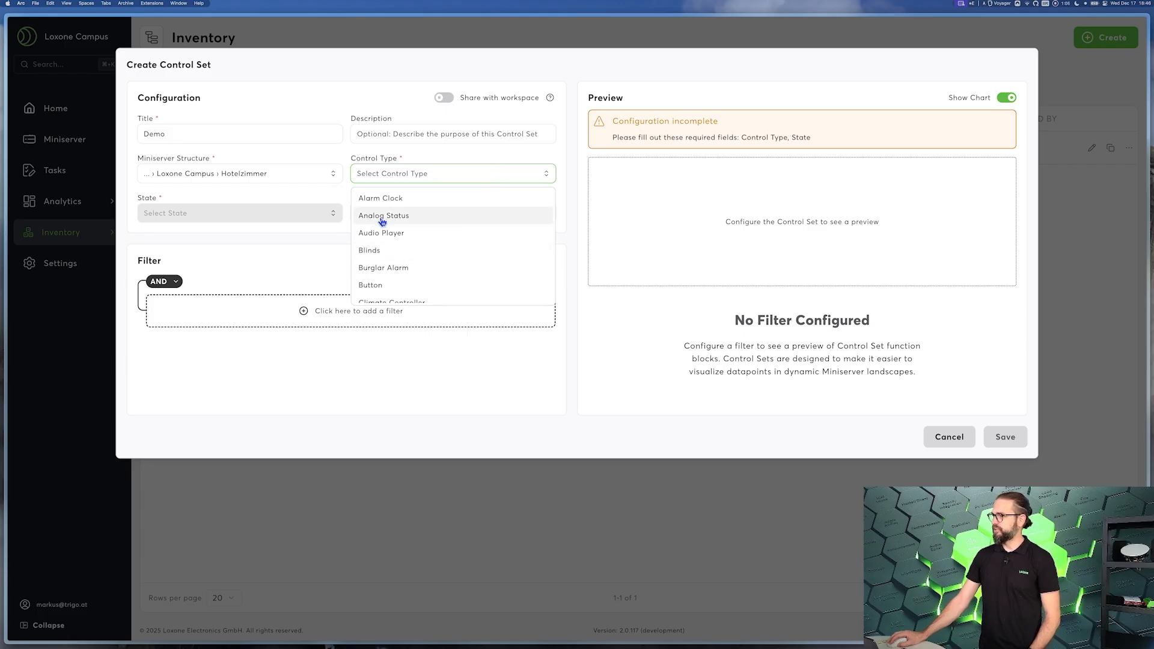
click(385, 216)
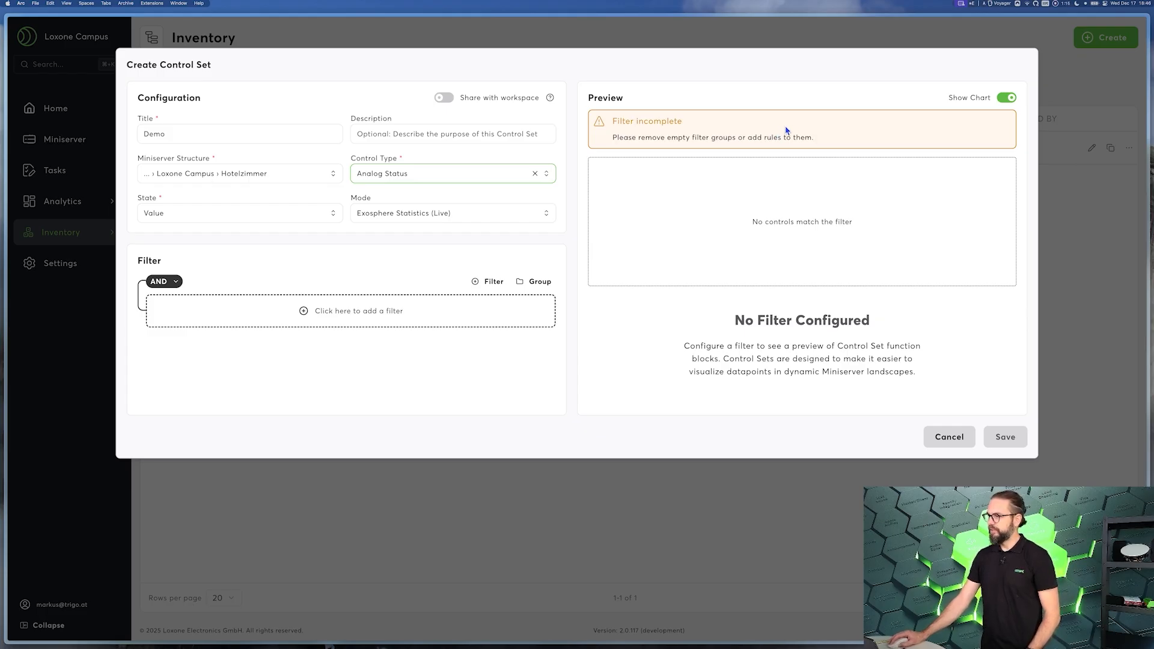
click(1004, 102)
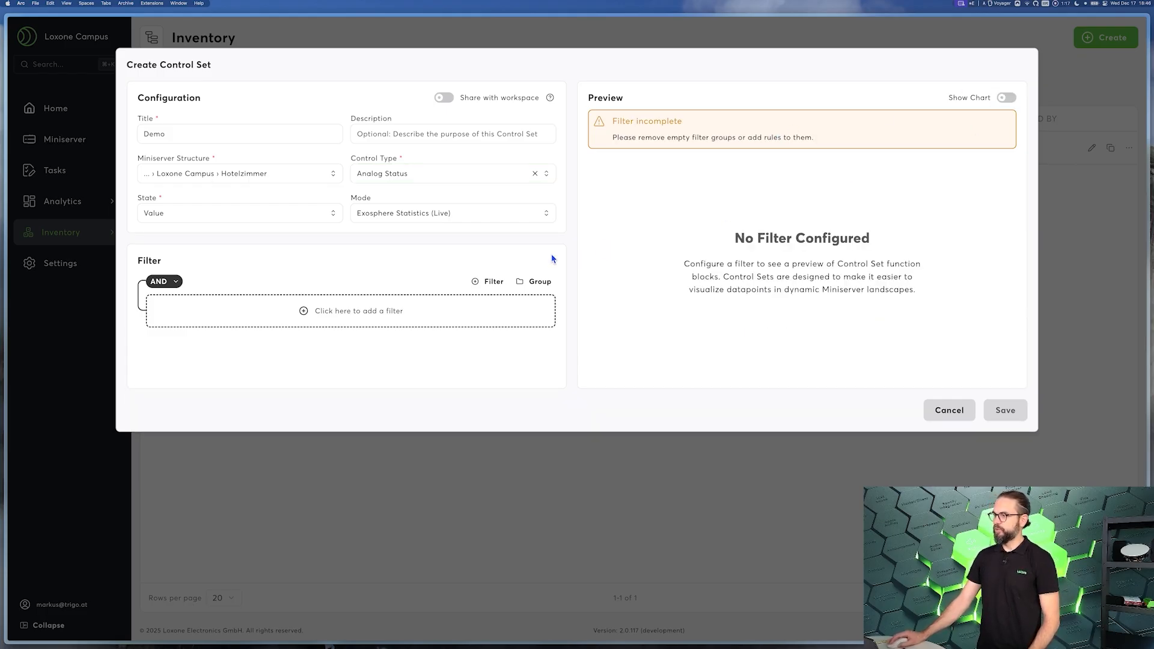
- Add a filter rule Category = Zimmervisu to the Demo control set and save it
click(344, 317)
click(194, 305)
click(177, 347)
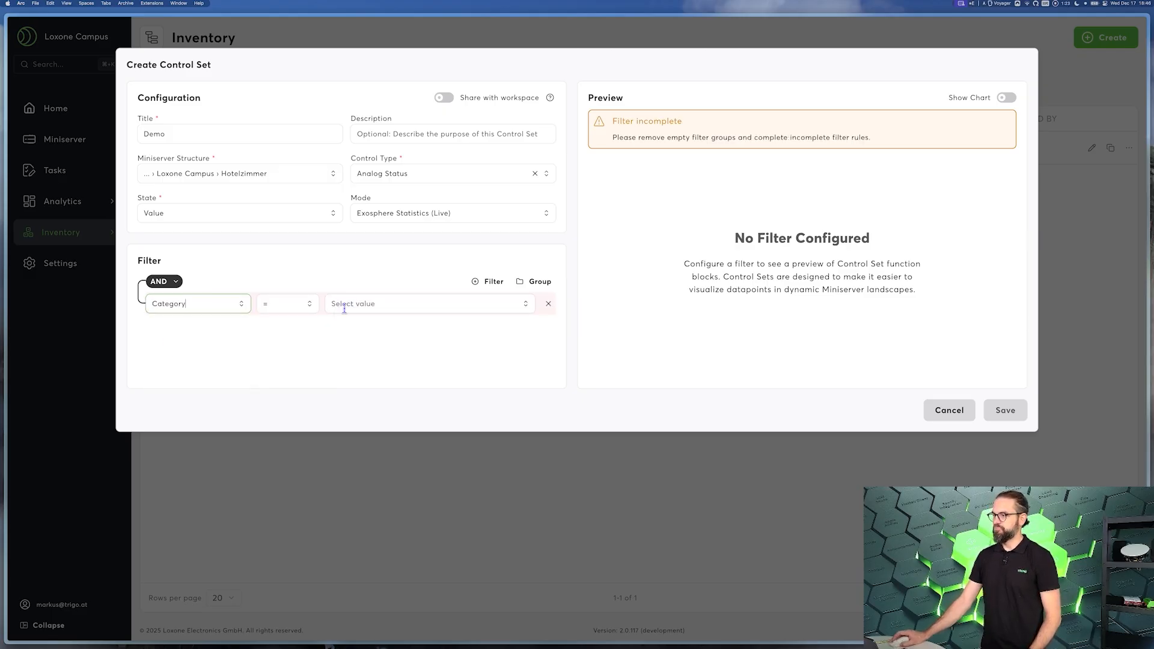
click(344, 305)
scroll(373, 360, down, 10)
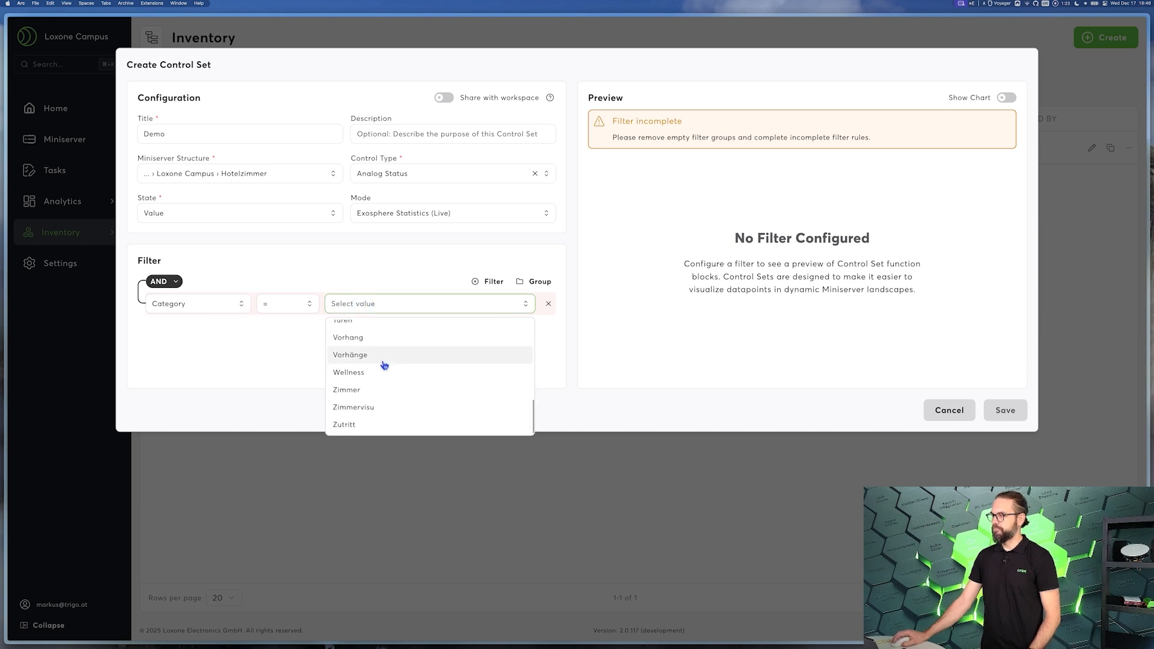
click(344, 407)
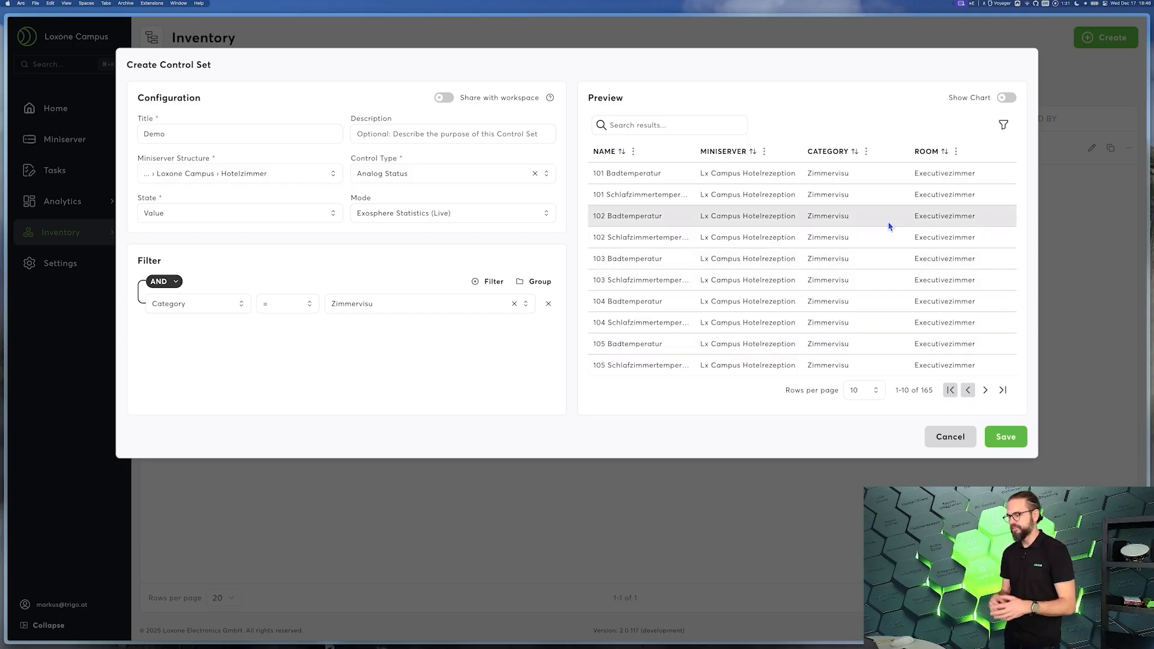
click(1001, 437)
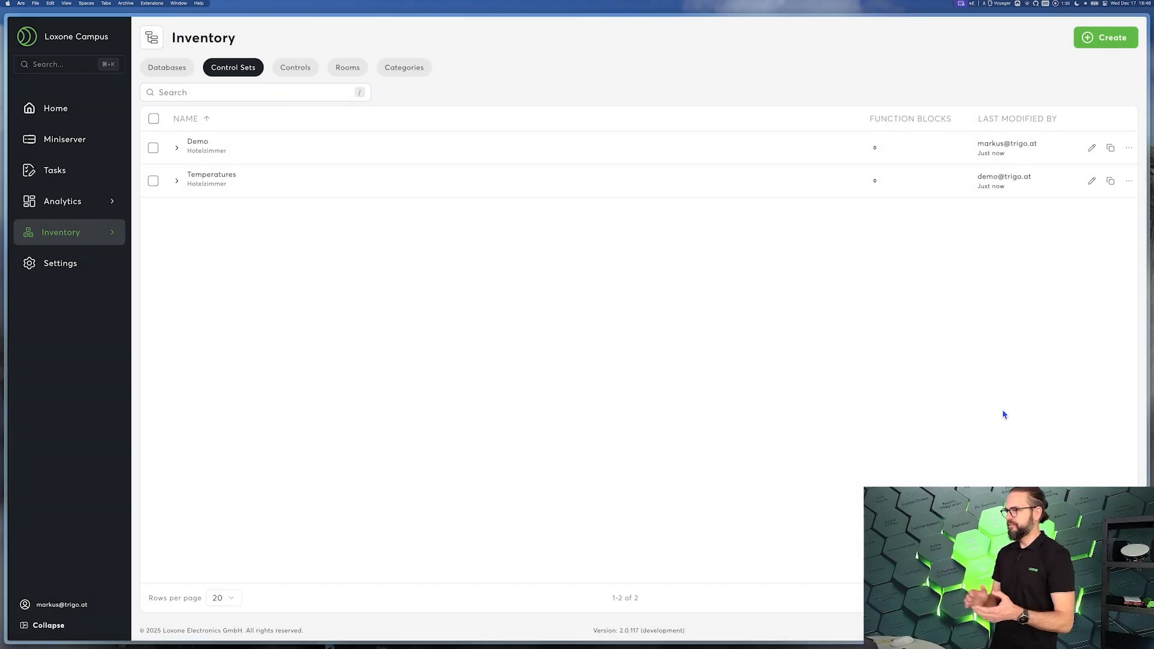
- Reopen the Demo control set for editing and add a second filter rule Room = Außenbereich
click(1090, 147)
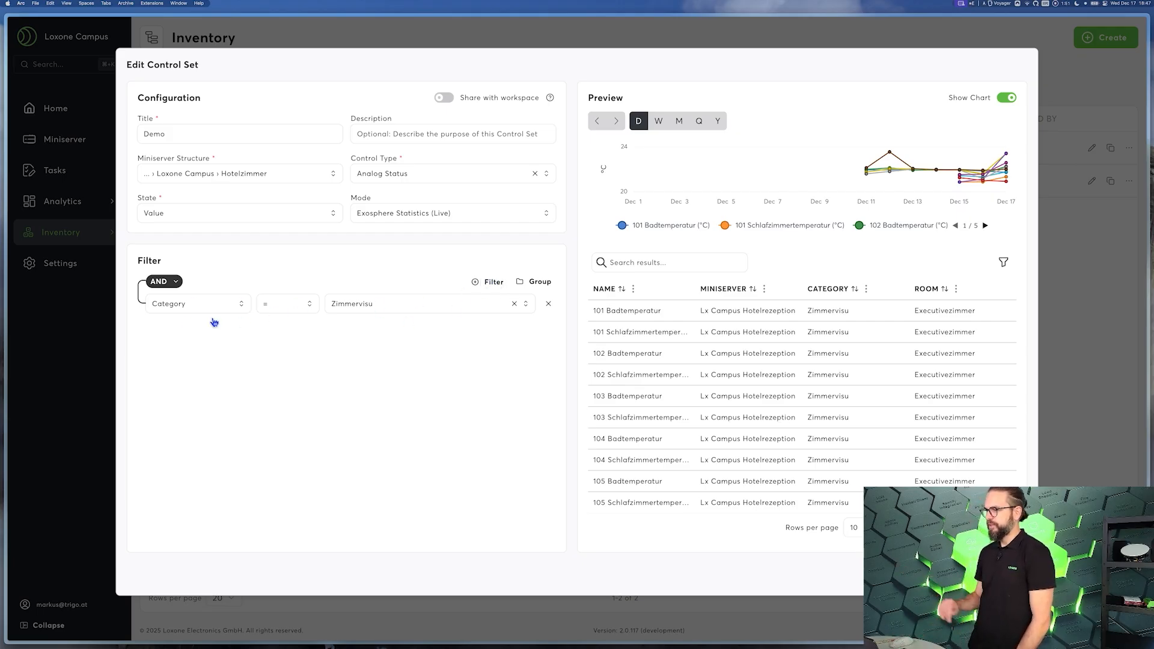
click(193, 328)
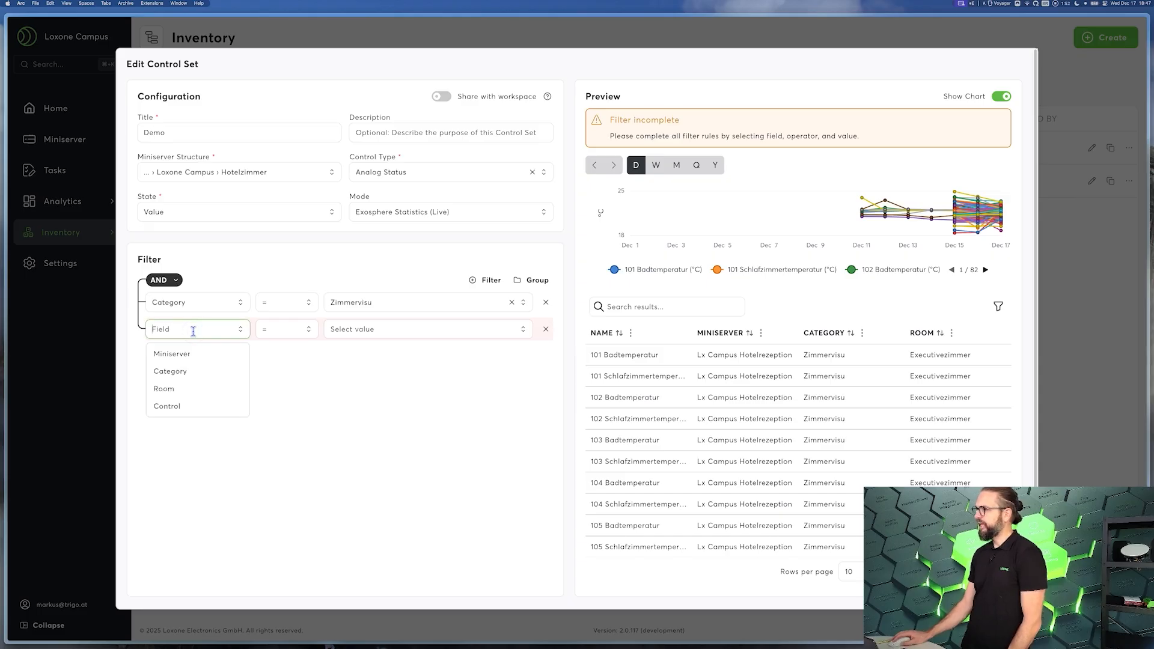
click(174, 389)
click(387, 329)
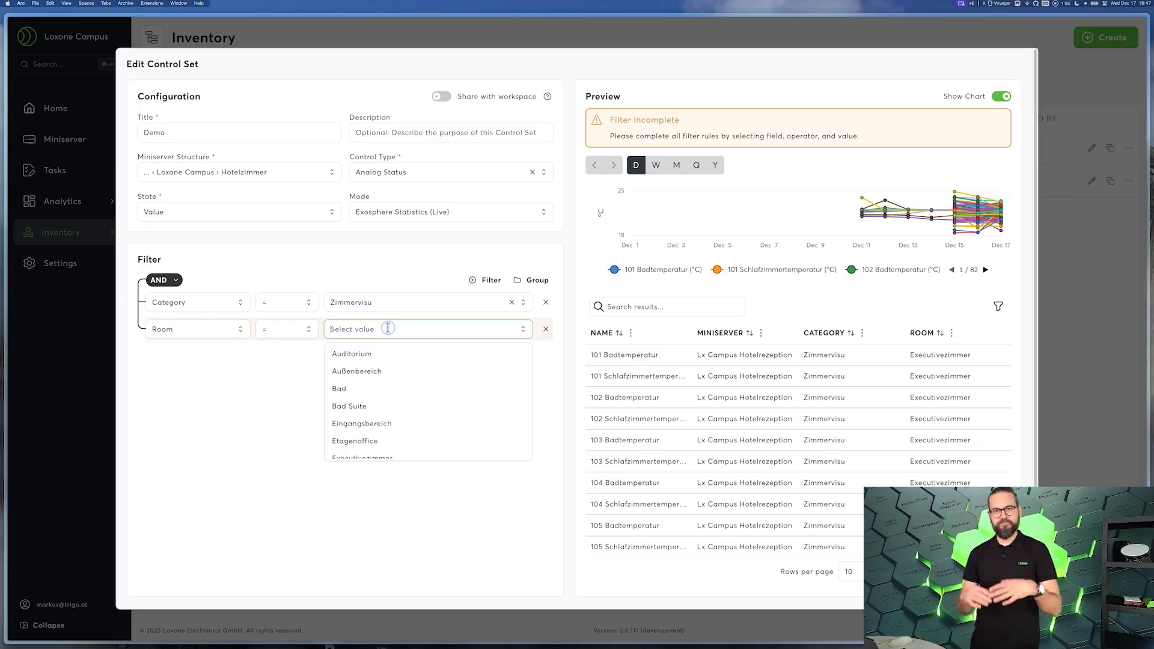
click(375, 378)
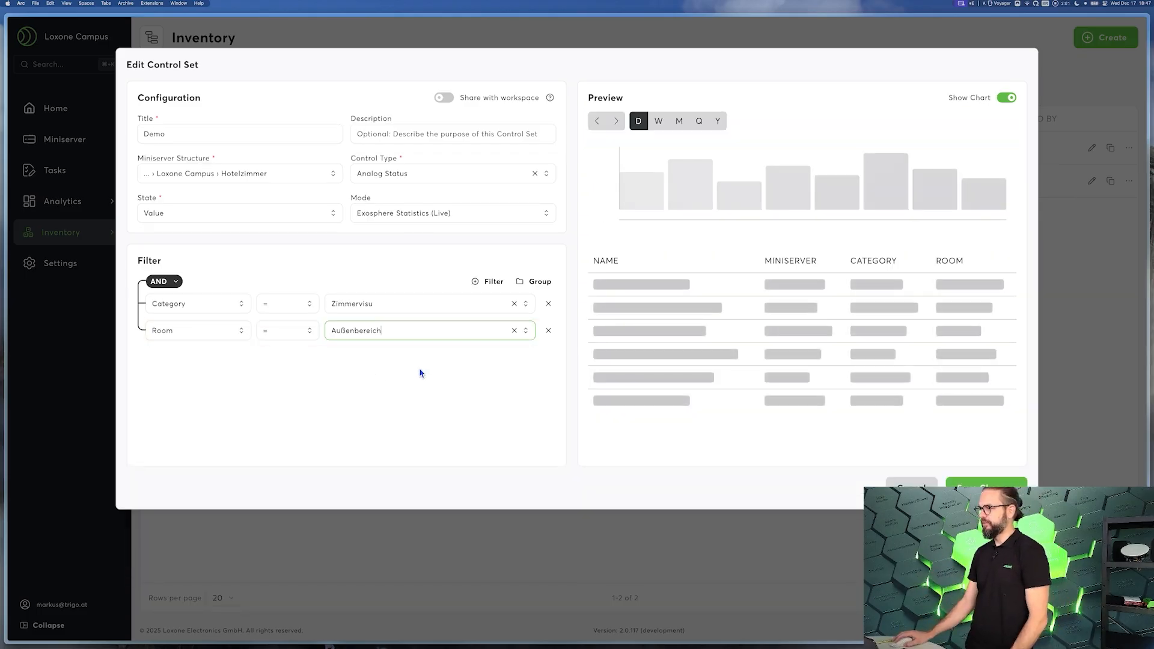
- Add a nested filter group and start a rule in it on the Control field
click(538, 282)
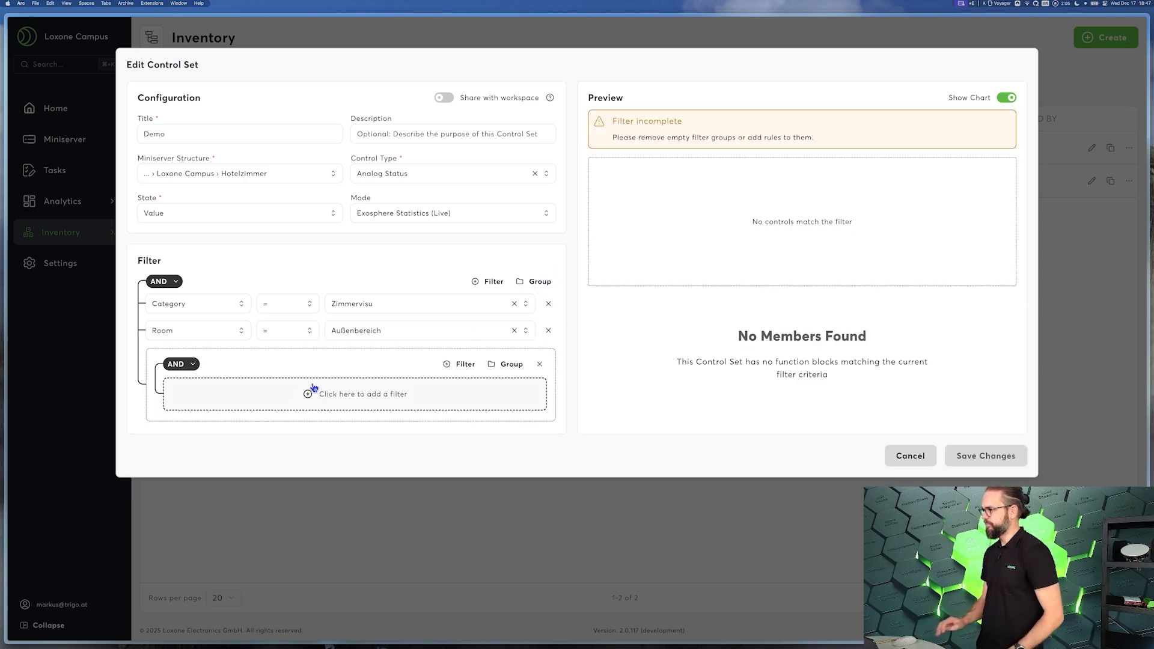
click(220, 390)
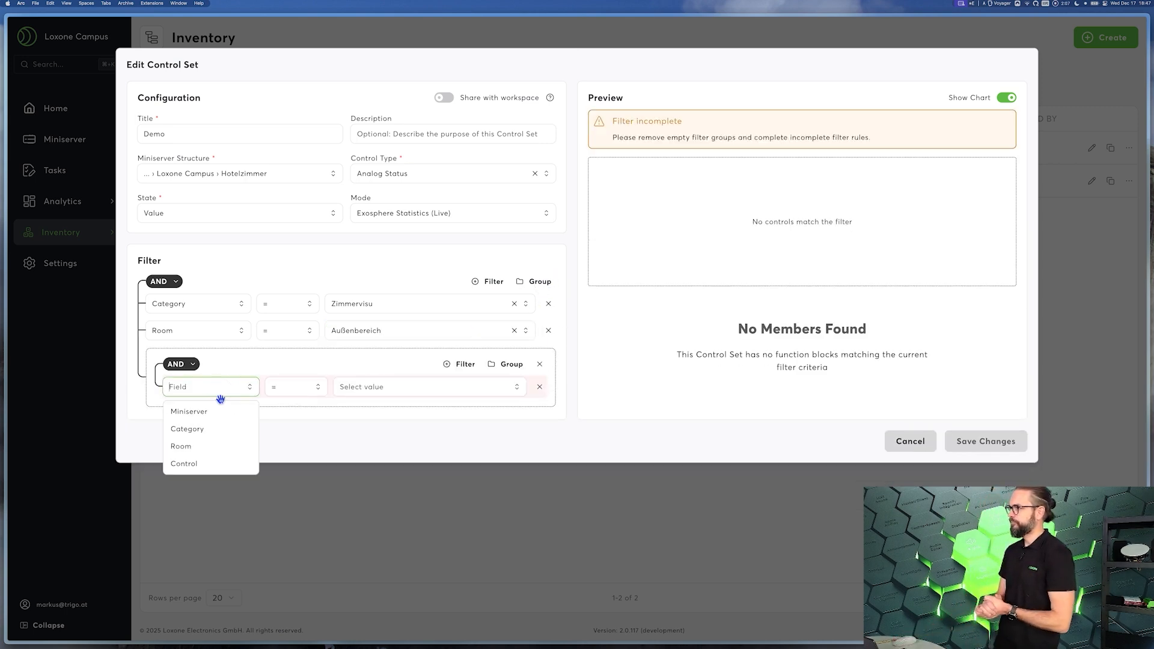
click(210, 428)
click(369, 390)
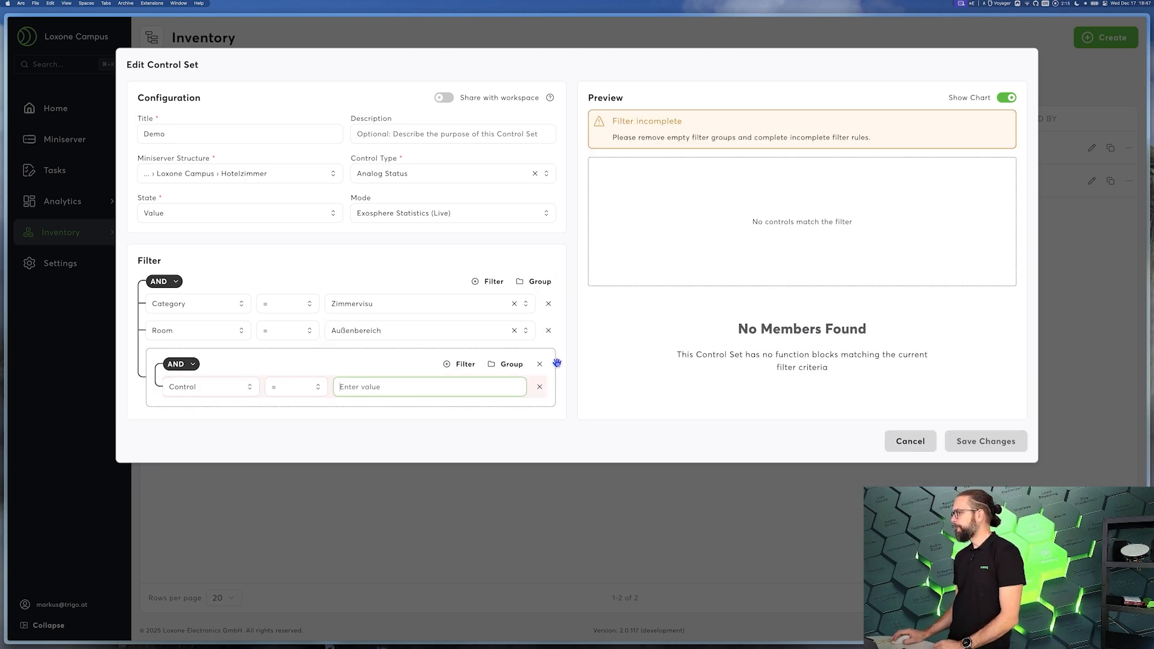
- Remove the nested Control rule, the Room rule and the nested group from the Demo control set's filter
click(539, 386)
click(548, 331)
click(539, 337)
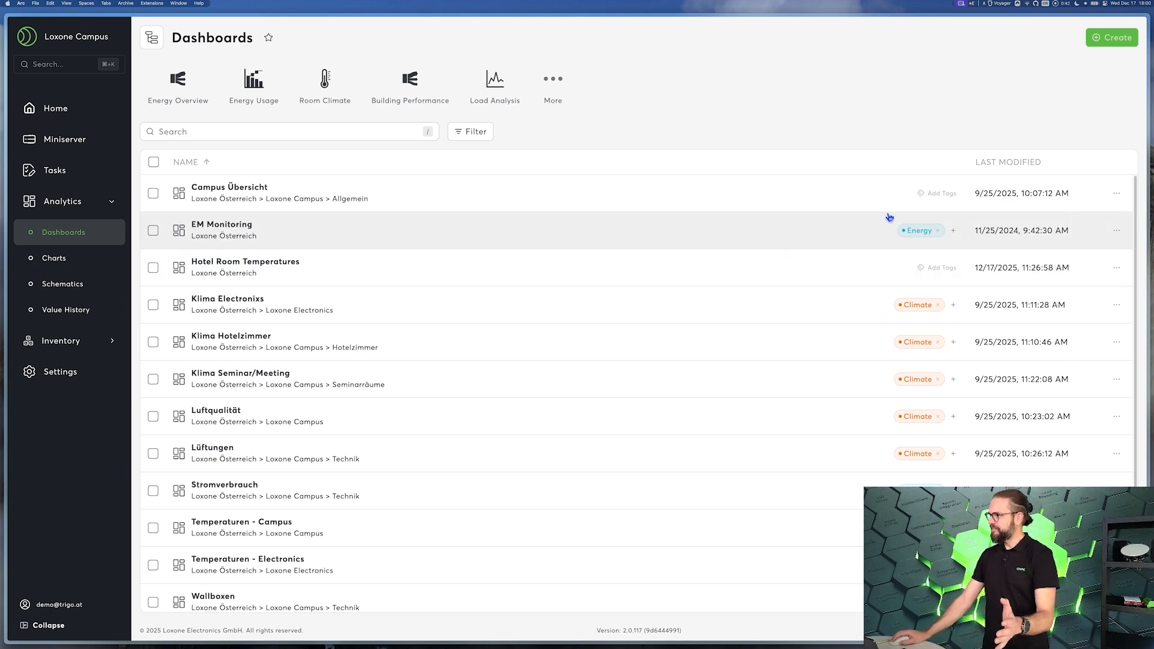
- Assign the Climate tag to the Hotel Room Temperatures dashboard
click(938, 267)
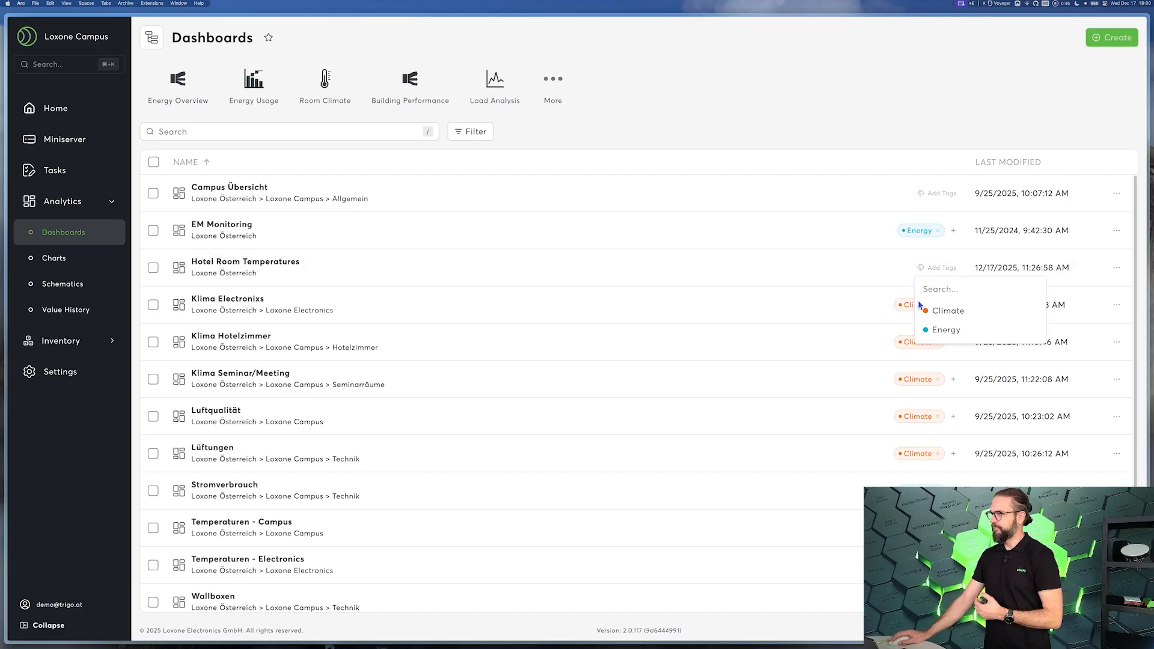
click(964, 312)
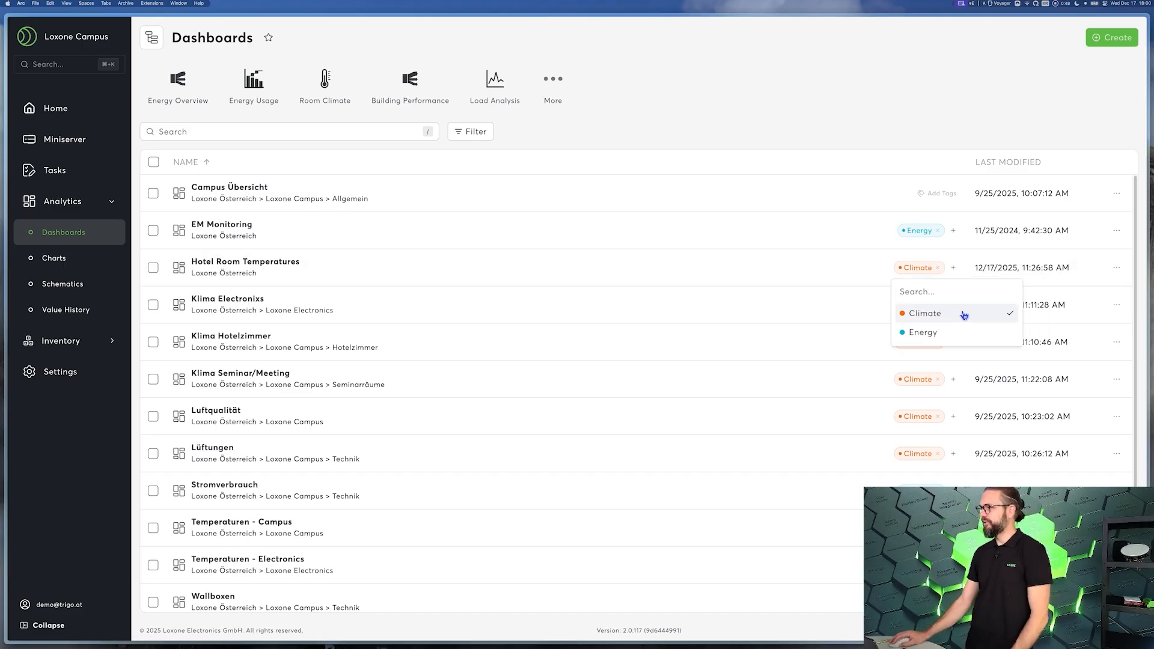
click(885, 142)
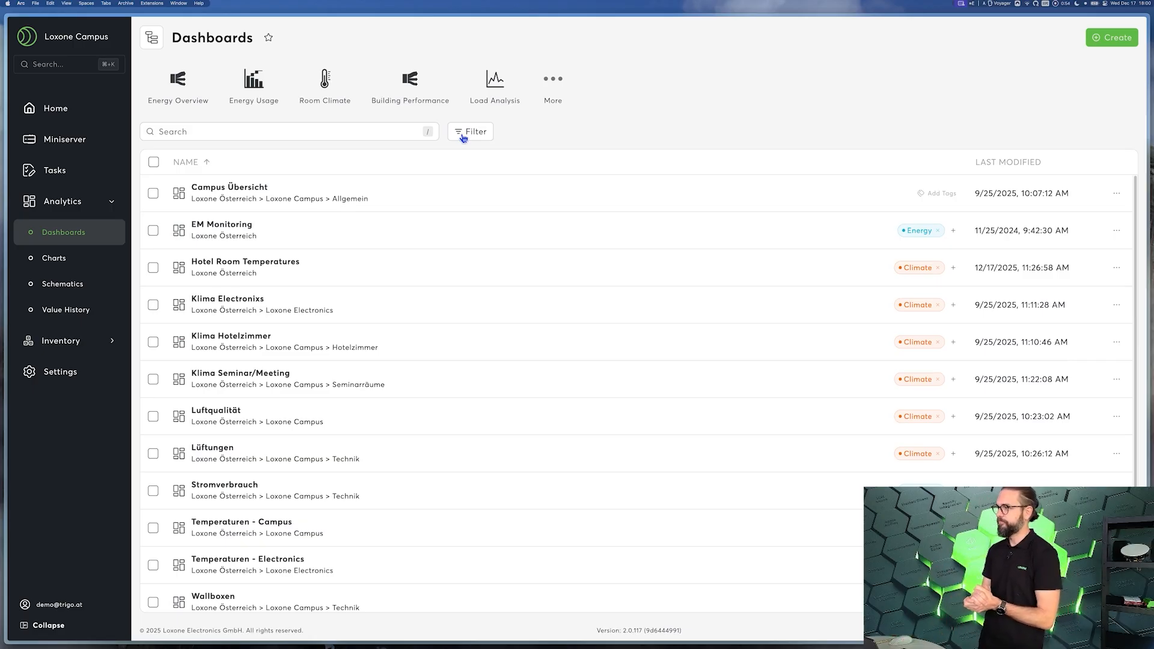
- Filter the dashboards list by the Climate tag
click(464, 135)
mouse_move(472, 183)
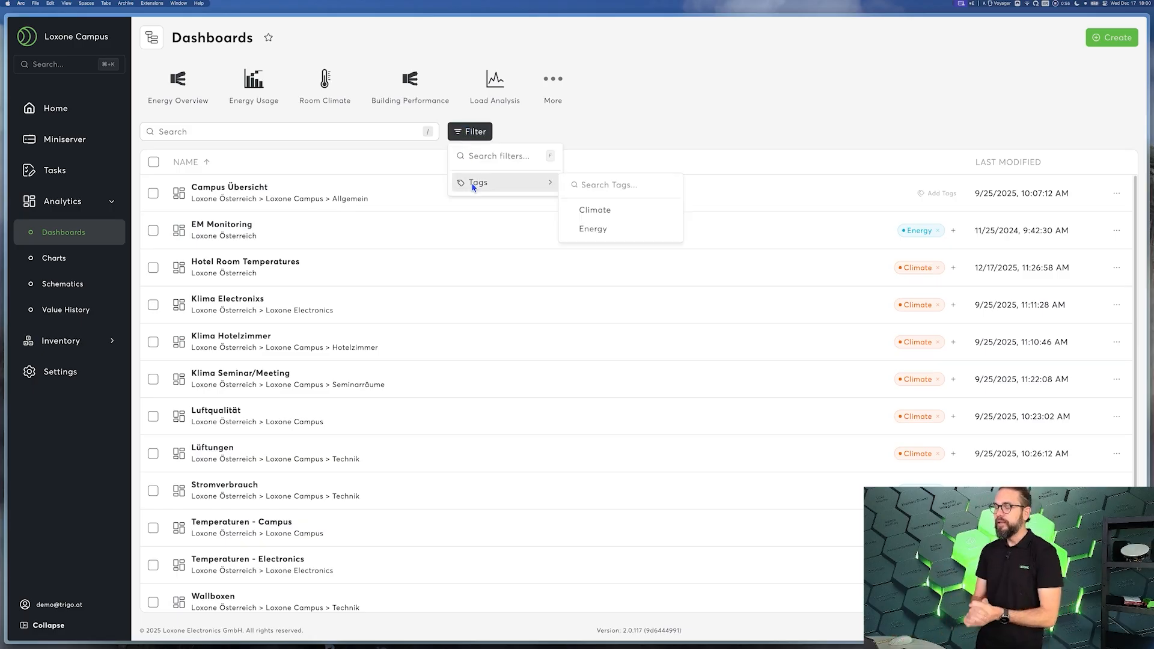
click(599, 217)
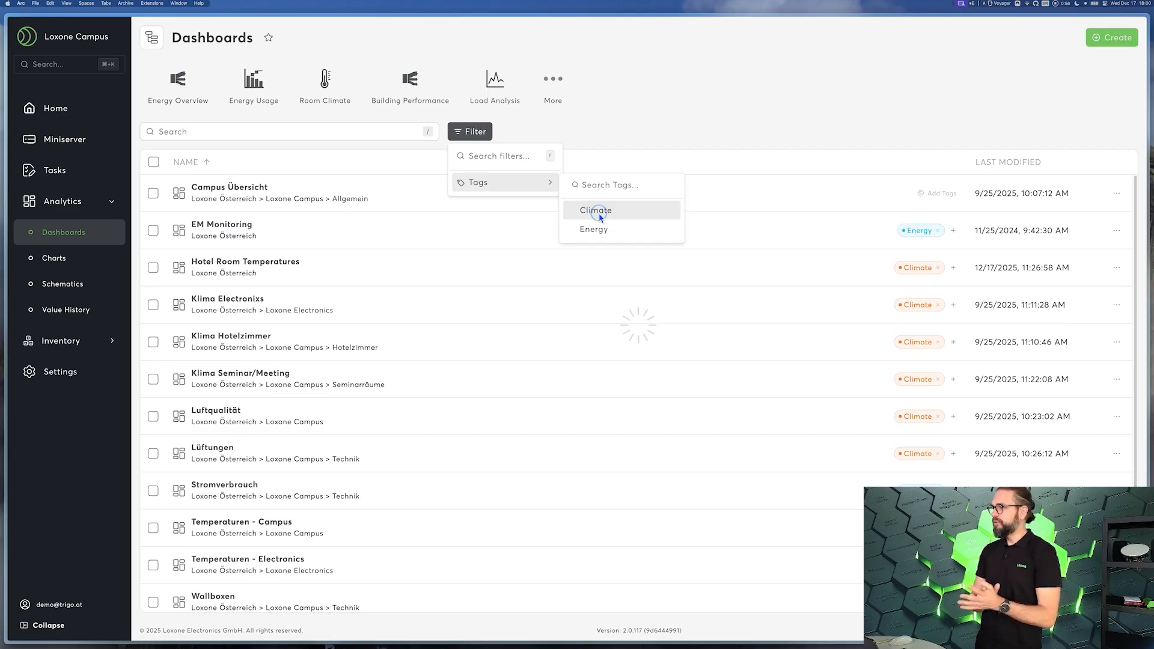
click(784, 119)
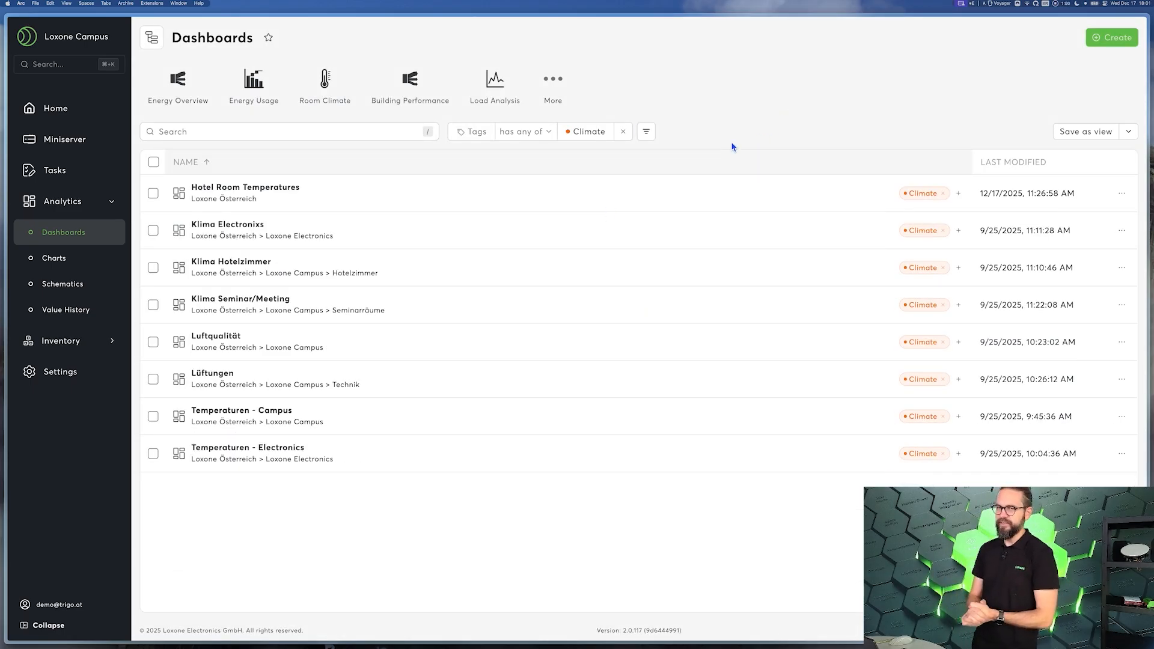
- Save the filtered list as a view named Climate Dashboards and clear the Climate filter from the list
click(1092, 140)
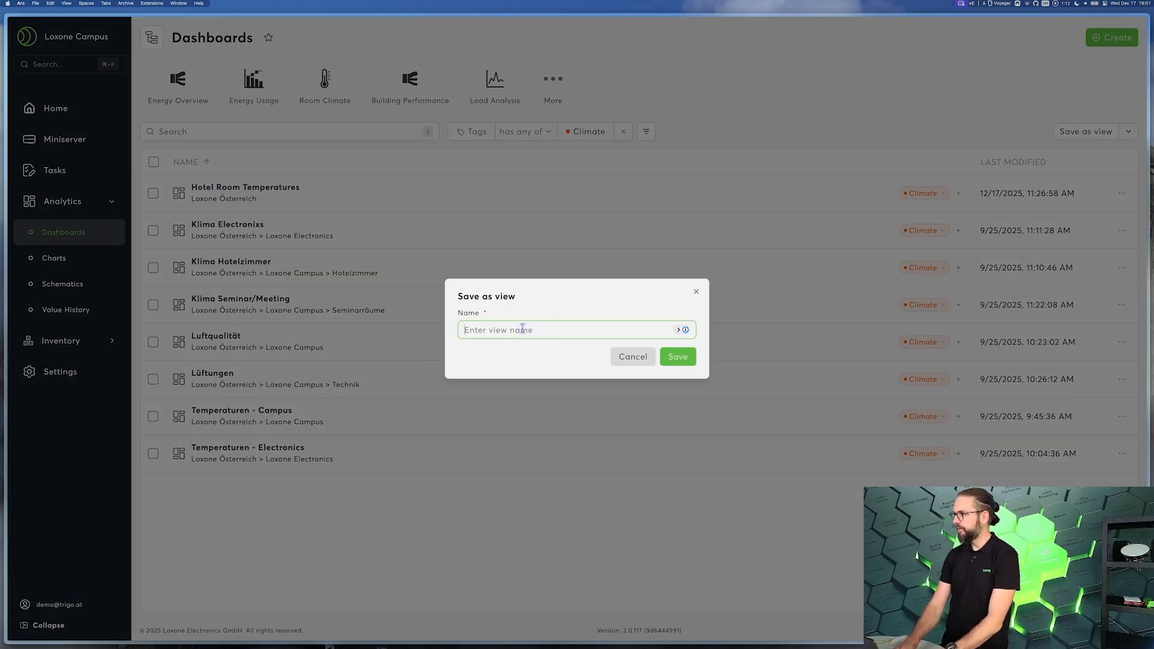
text(Climate Dashboards)
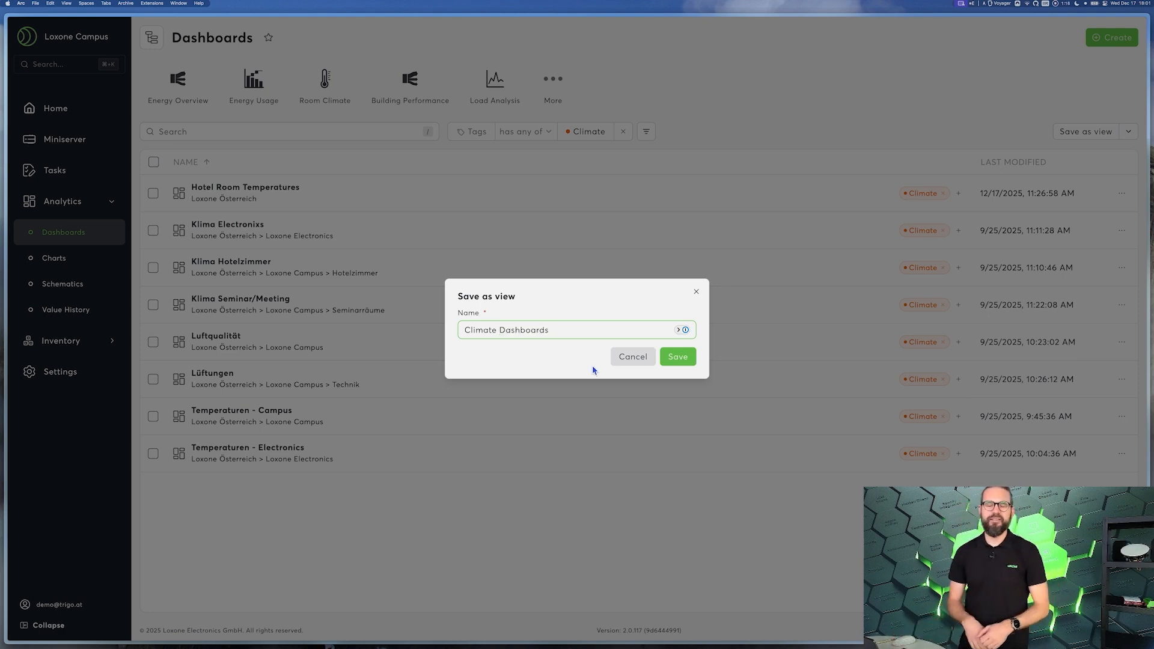
click(679, 360)
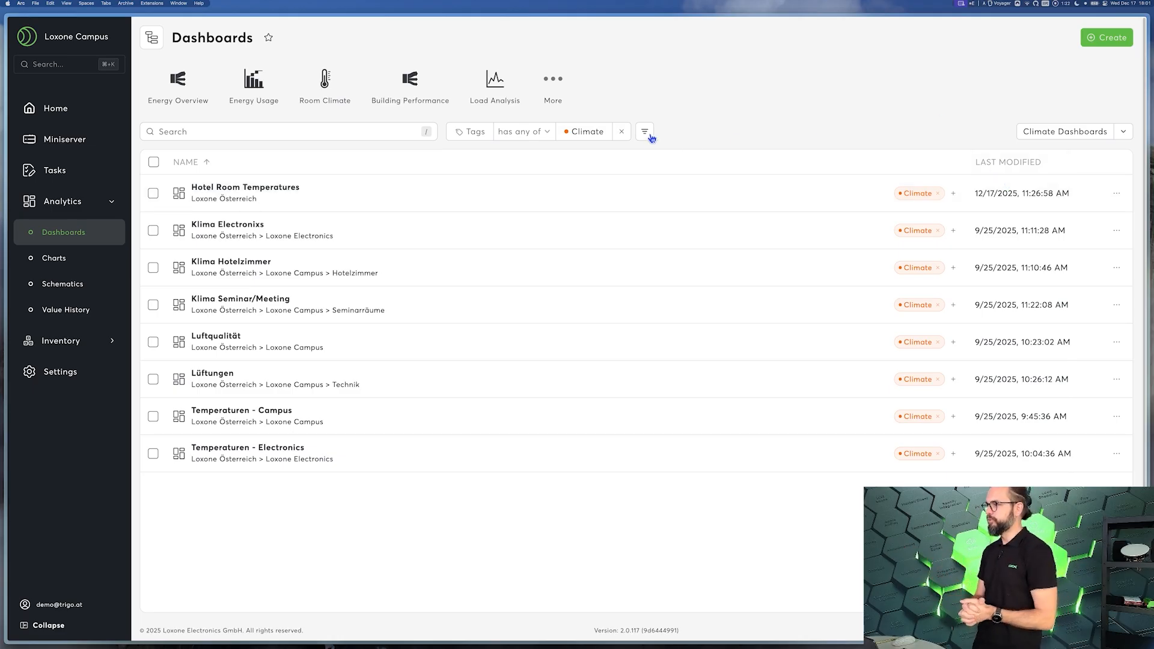
click(622, 131)
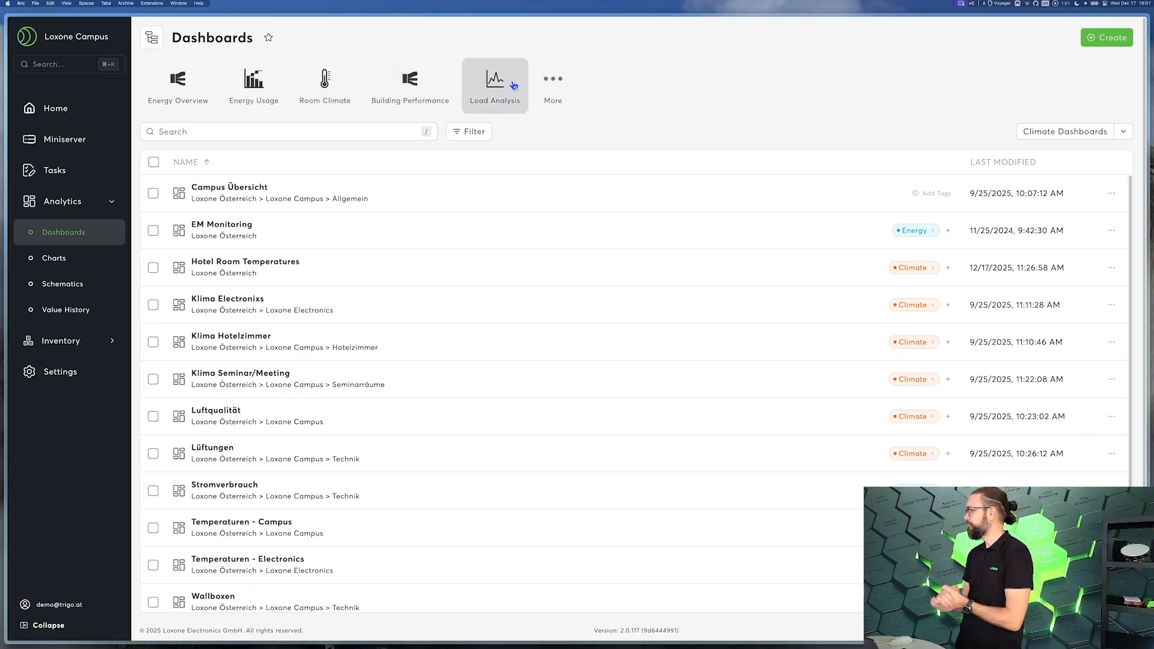
- Create a dashboard from the Energy Overview template and assign the Wärme control of Lx Campus Übersicht to its Energy Flow chart
click(178, 93)
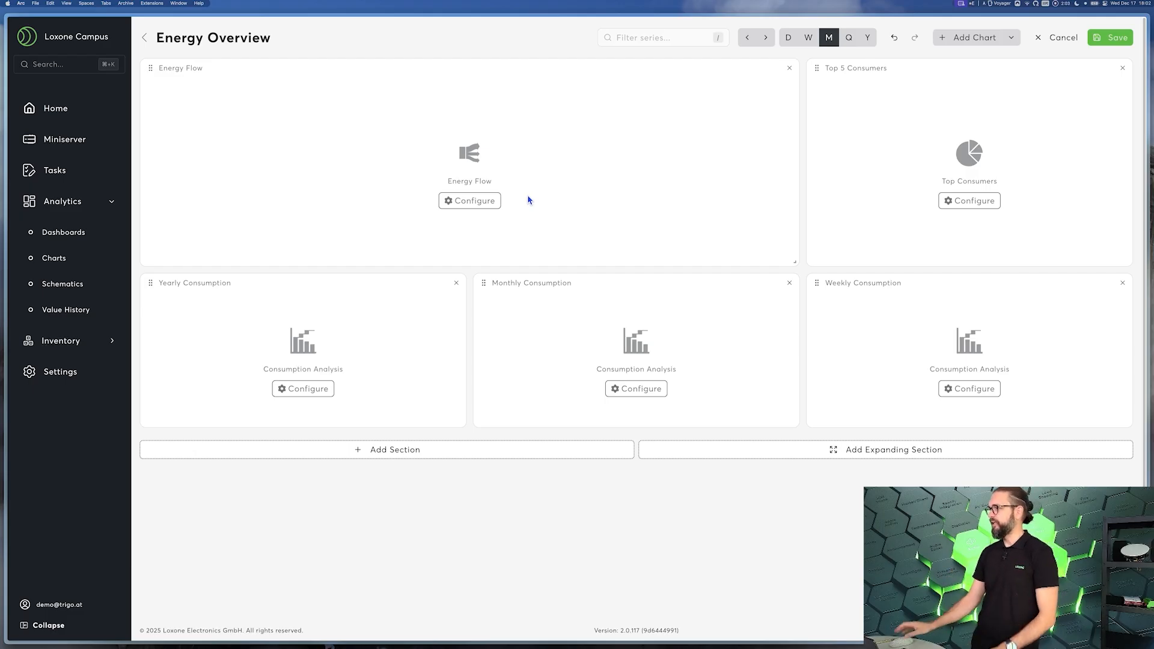
click(477, 203)
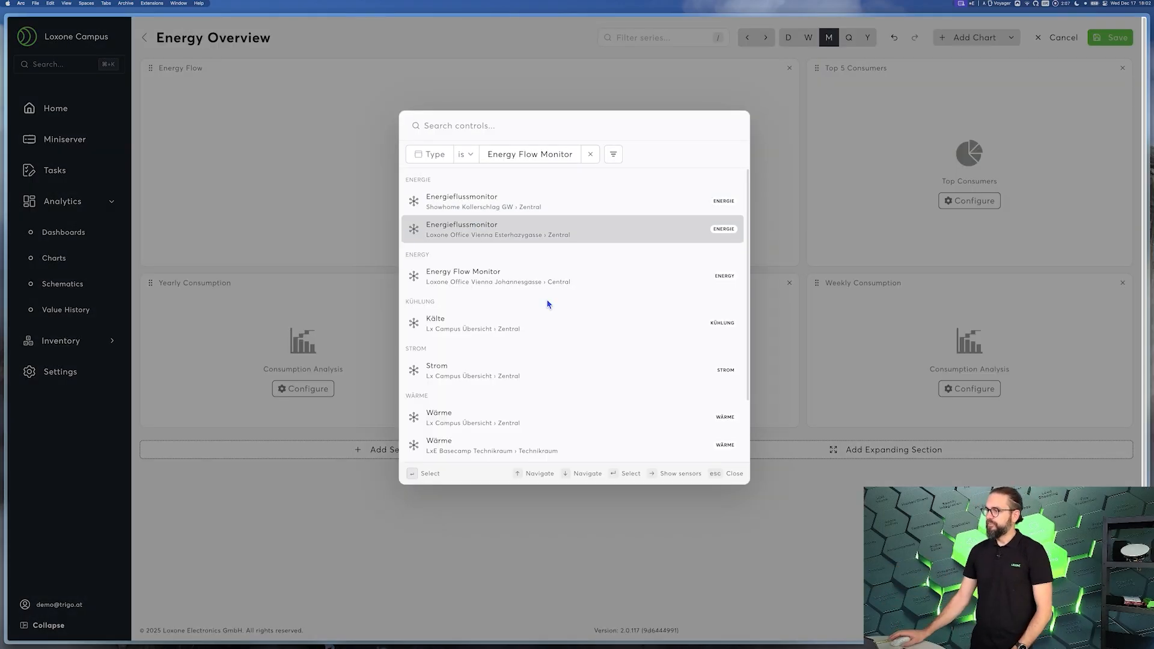
click(466, 419)
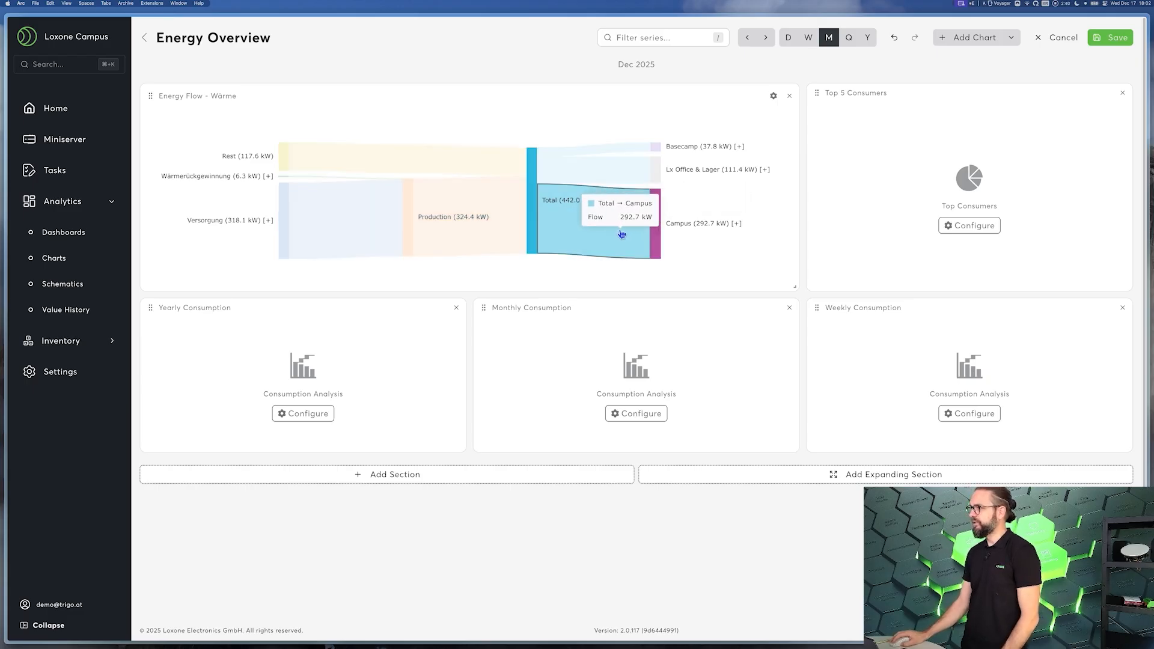
- Expand Campus and Wellnessbereich in the Wärme energy flow chart and save the Energy Overview dashboard
click(652, 218)
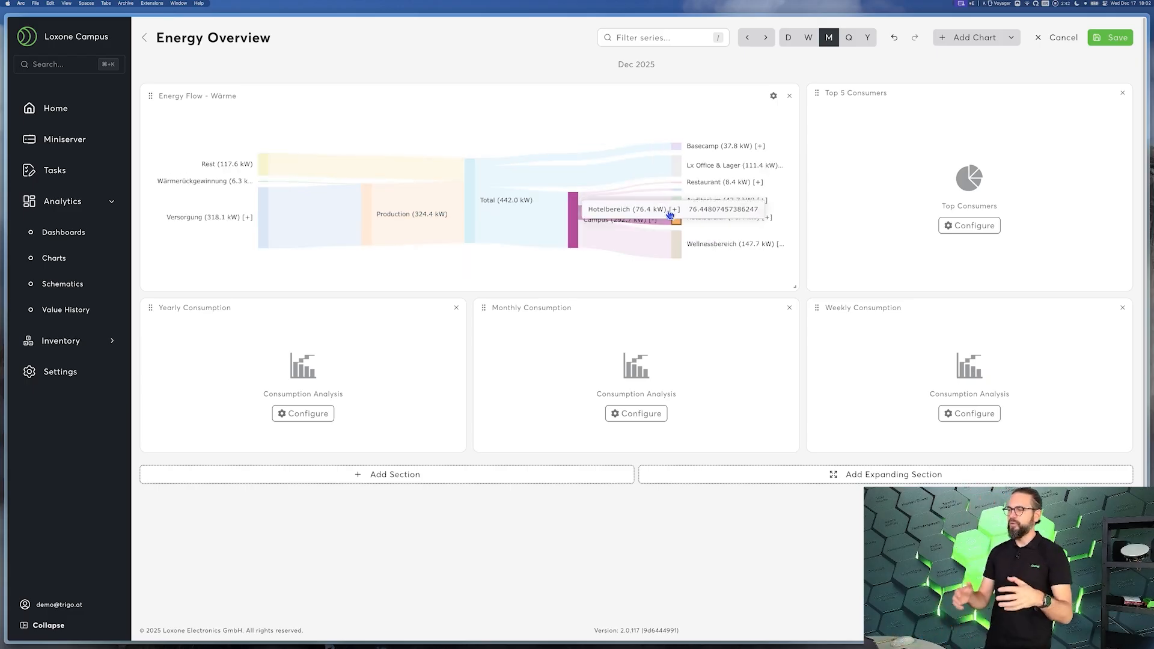
click(661, 248)
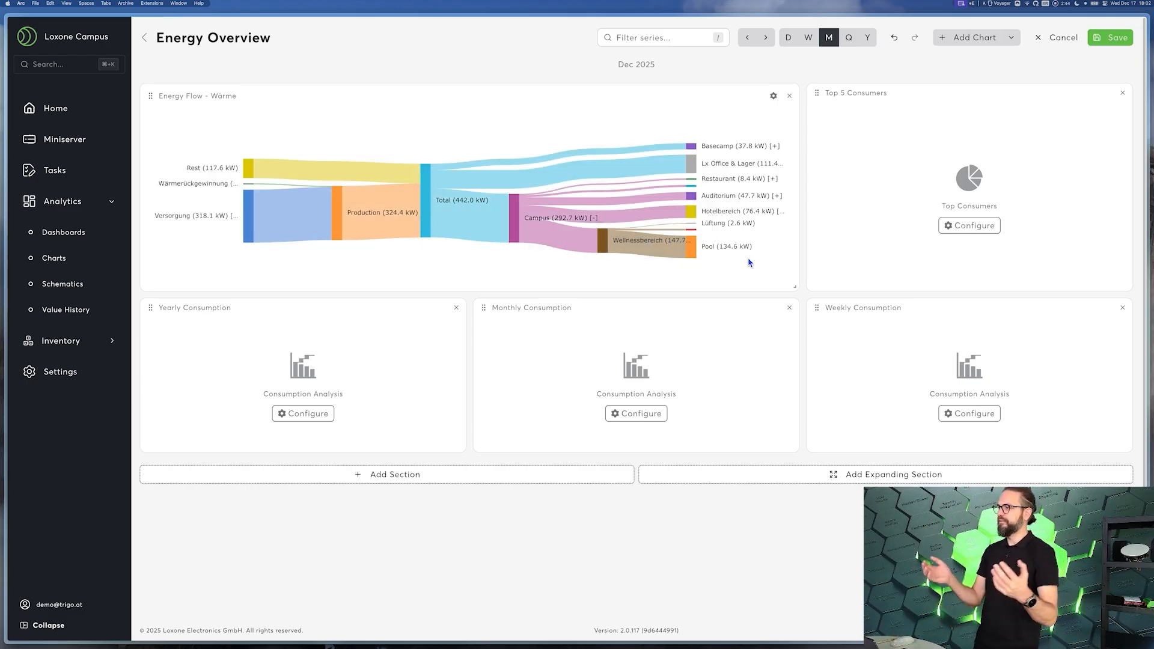
mouse_move(689, 257)
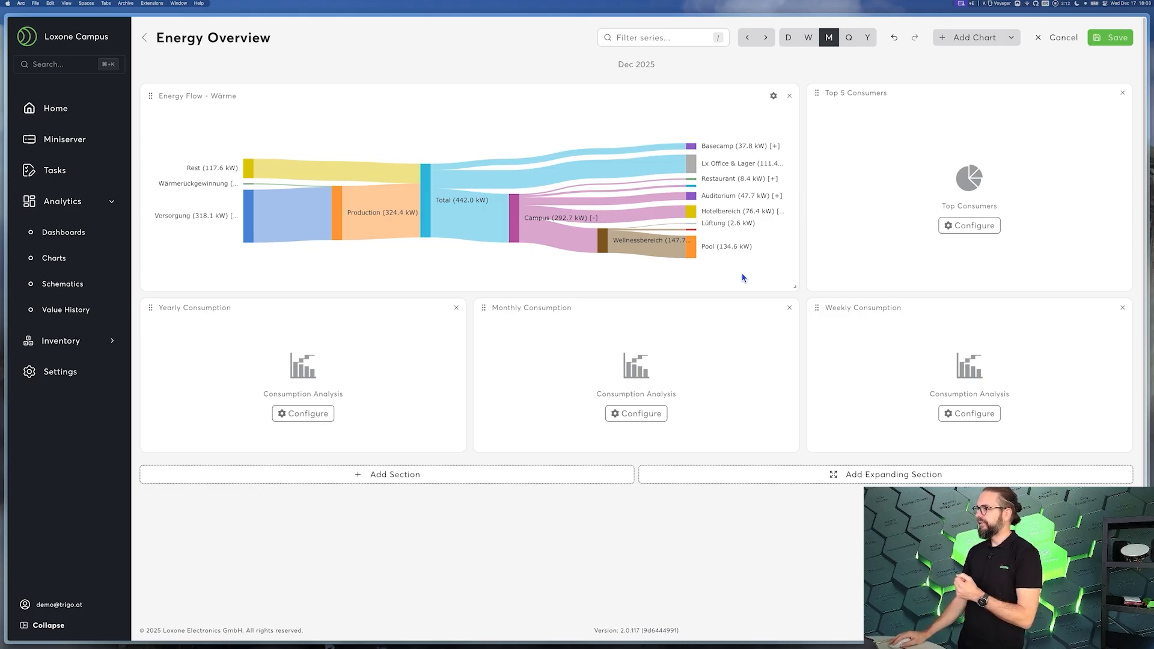
click(1106, 38)
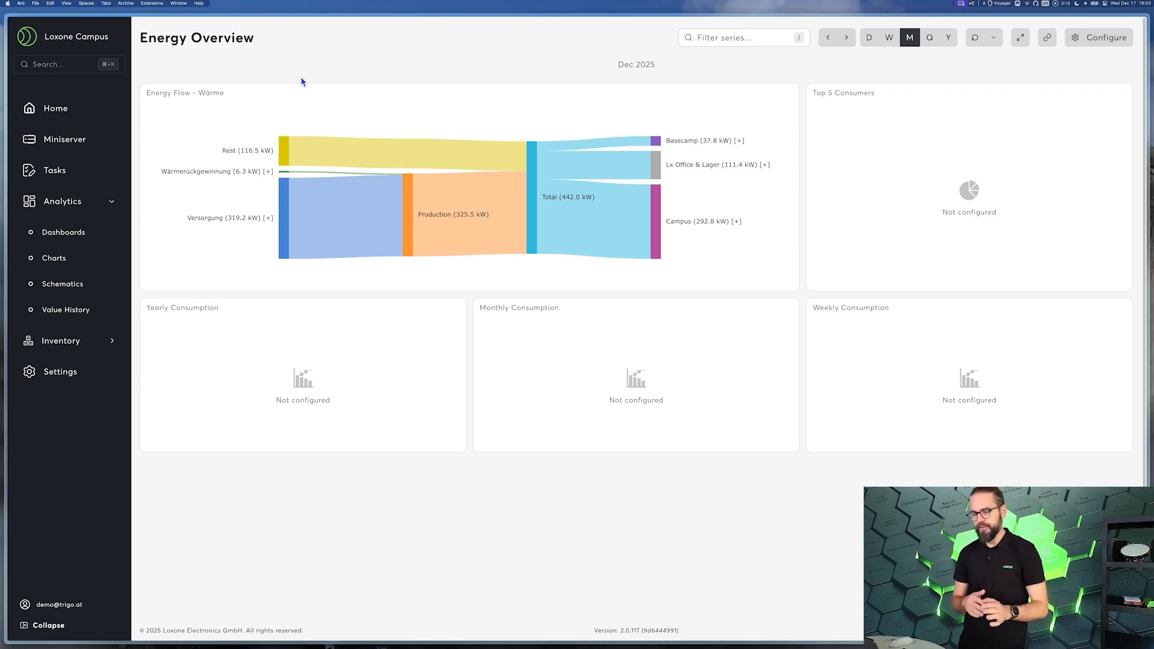
- Return to the dashboards list and create a new empty dashboard named Demo in Loxone Österreich
click(89, 233)
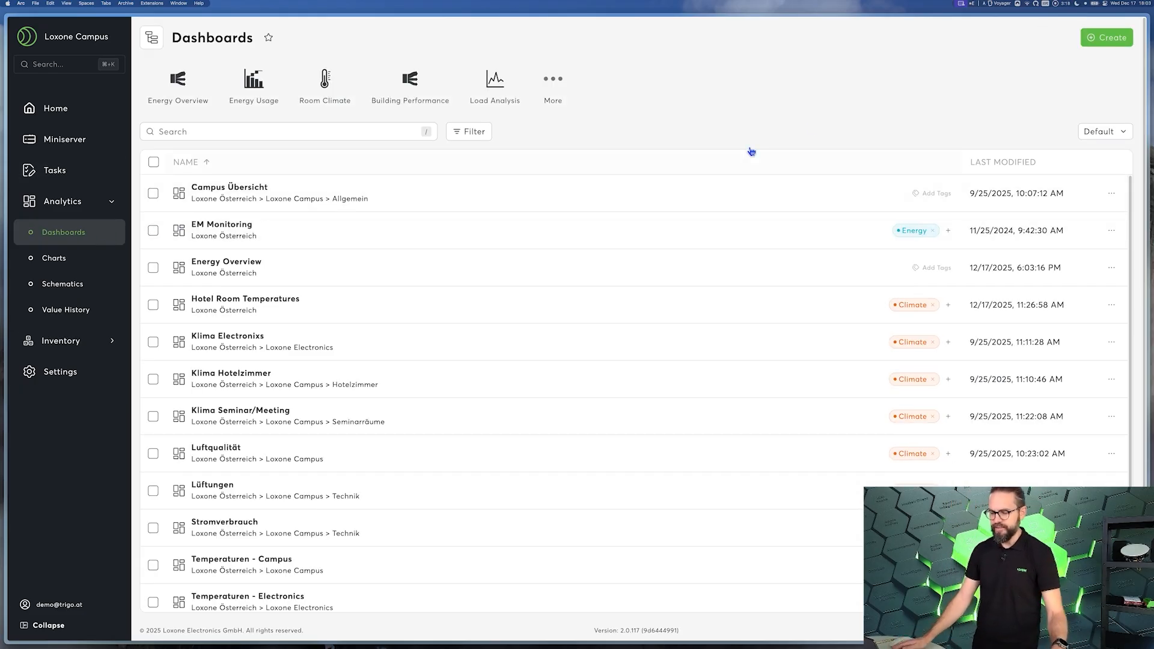
click(1106, 37)
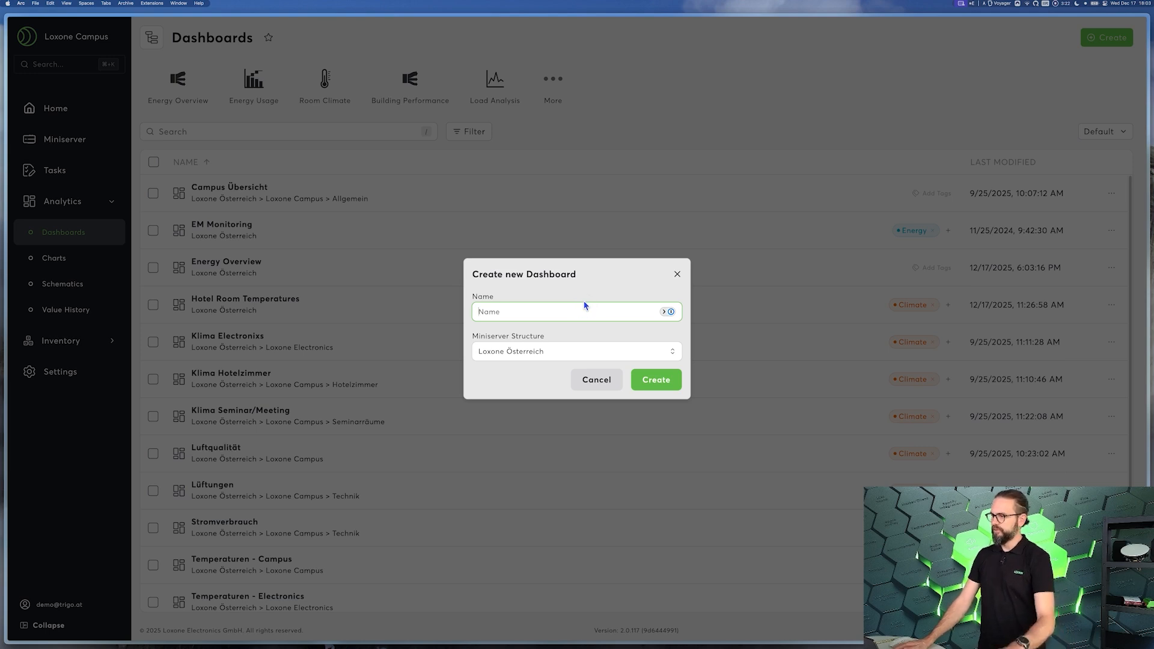
text(Demo)
key(Return)
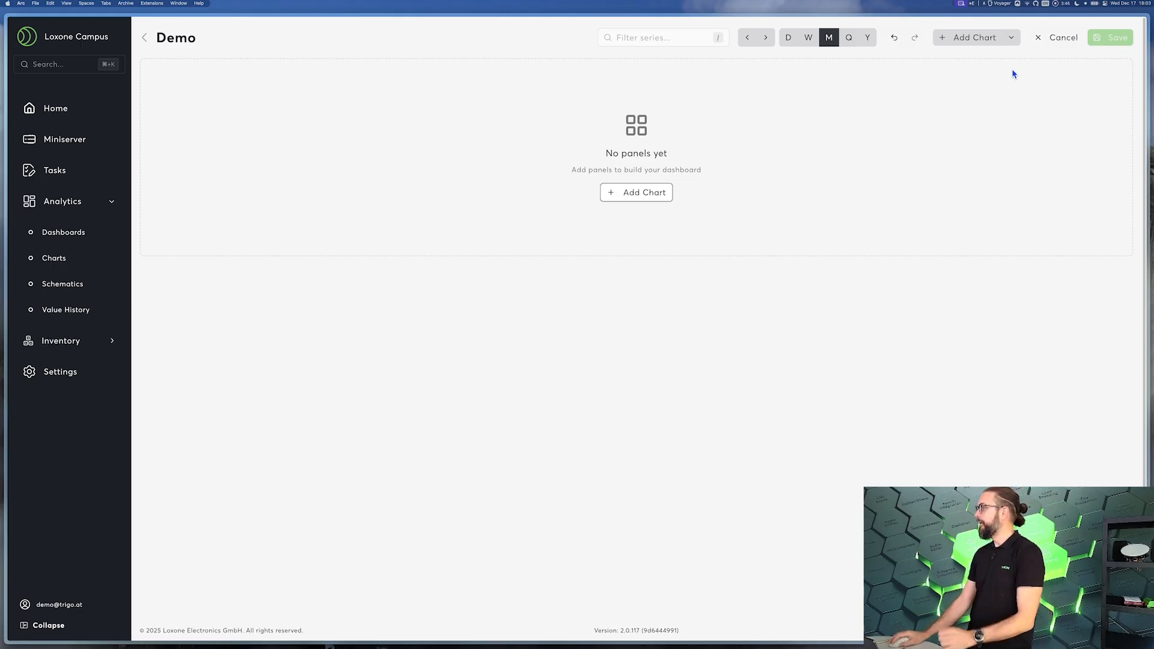
- Add the Temperatures chart to the Demo dashboard as an expanding section and save the dashboard
click(1011, 38)
click(1020, 102)
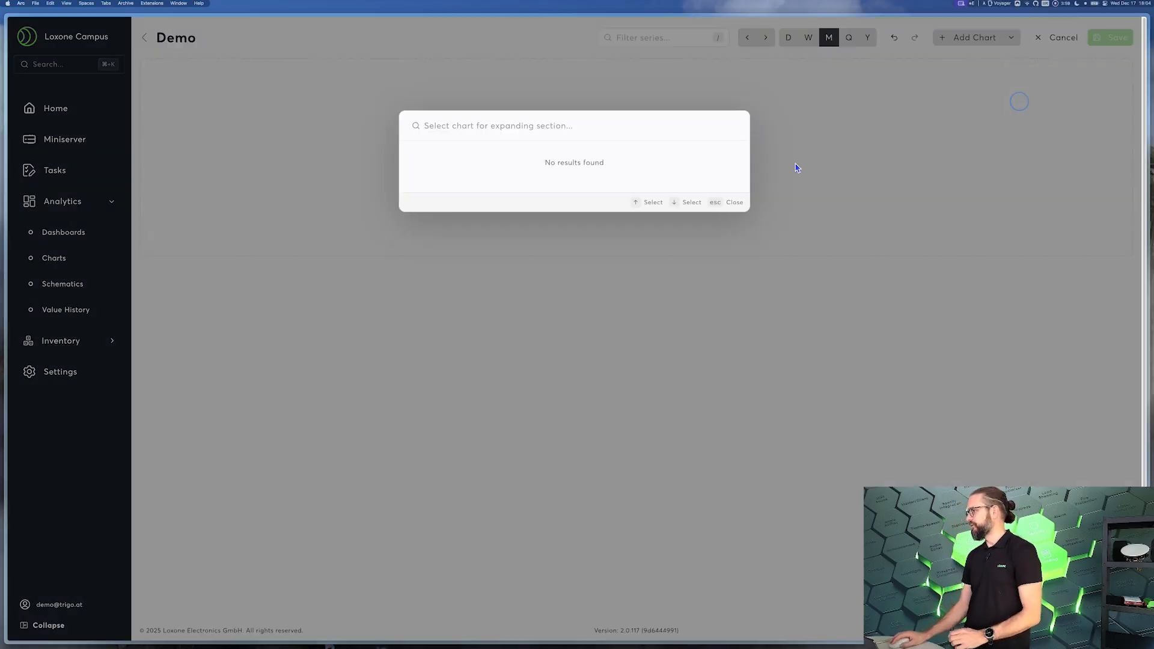
text(temp)
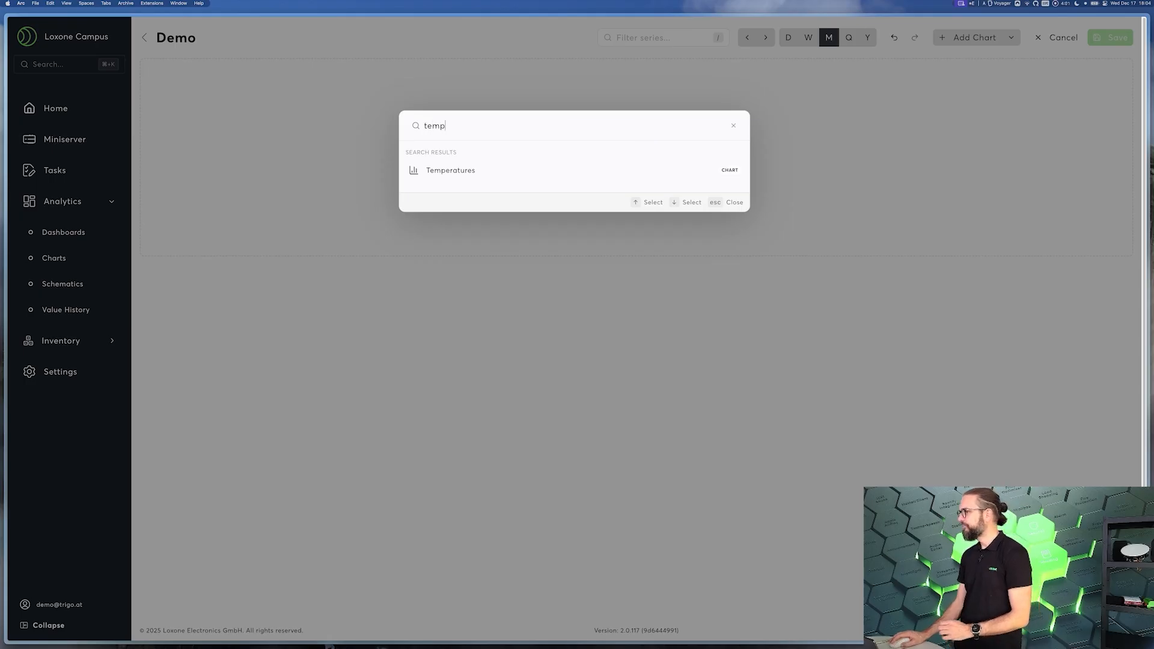
click(561, 174)
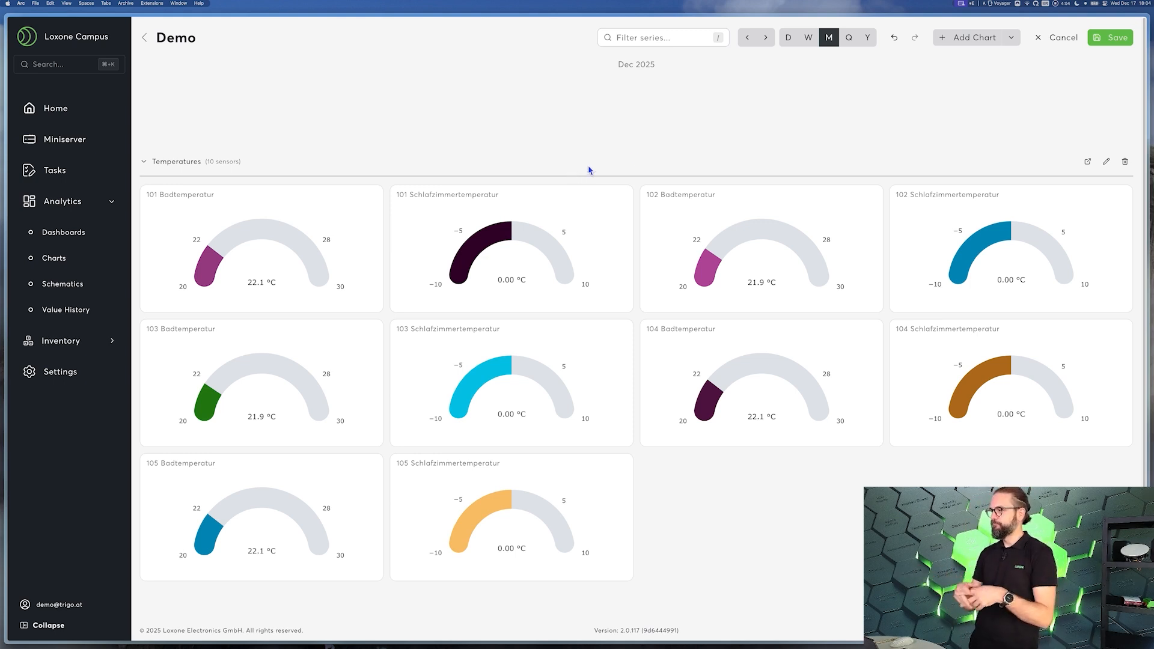
click(1104, 40)
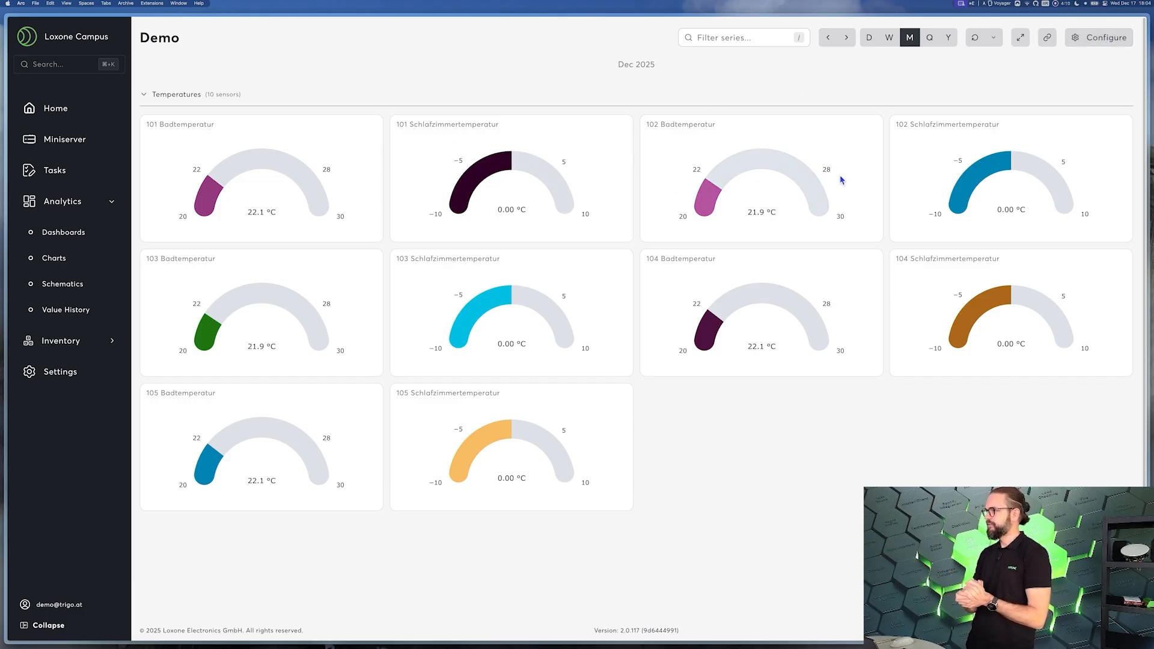
- Filter the Demo dashboard's series by "bad" to view only the bathroom temperature gauges
click(755, 37)
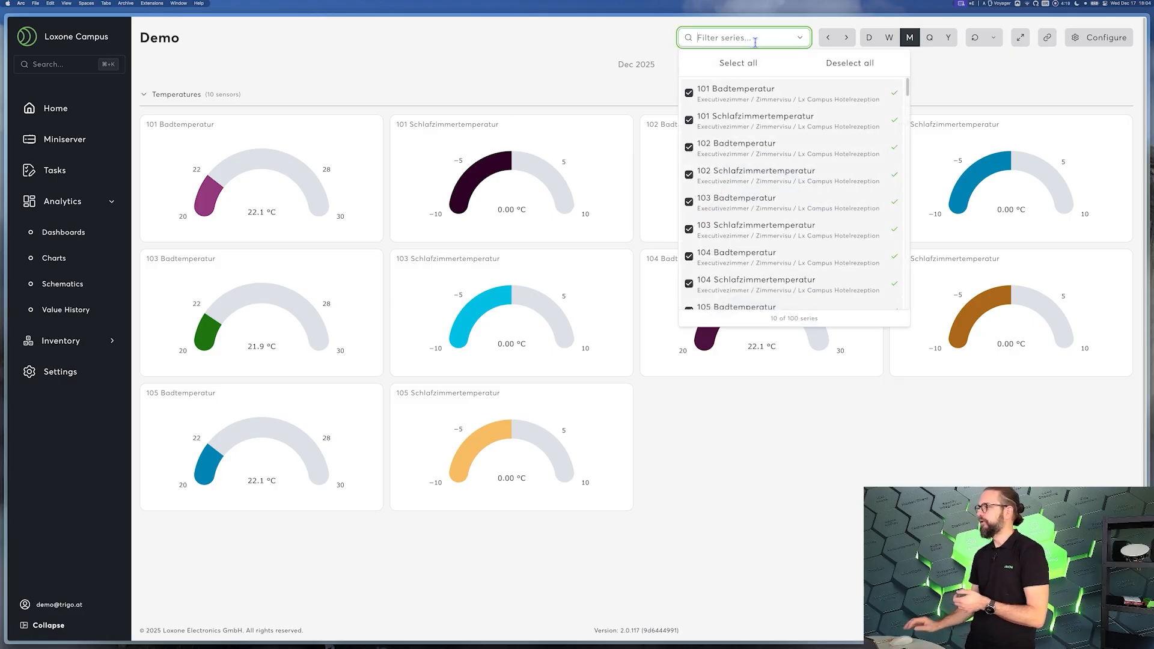
text(bad)
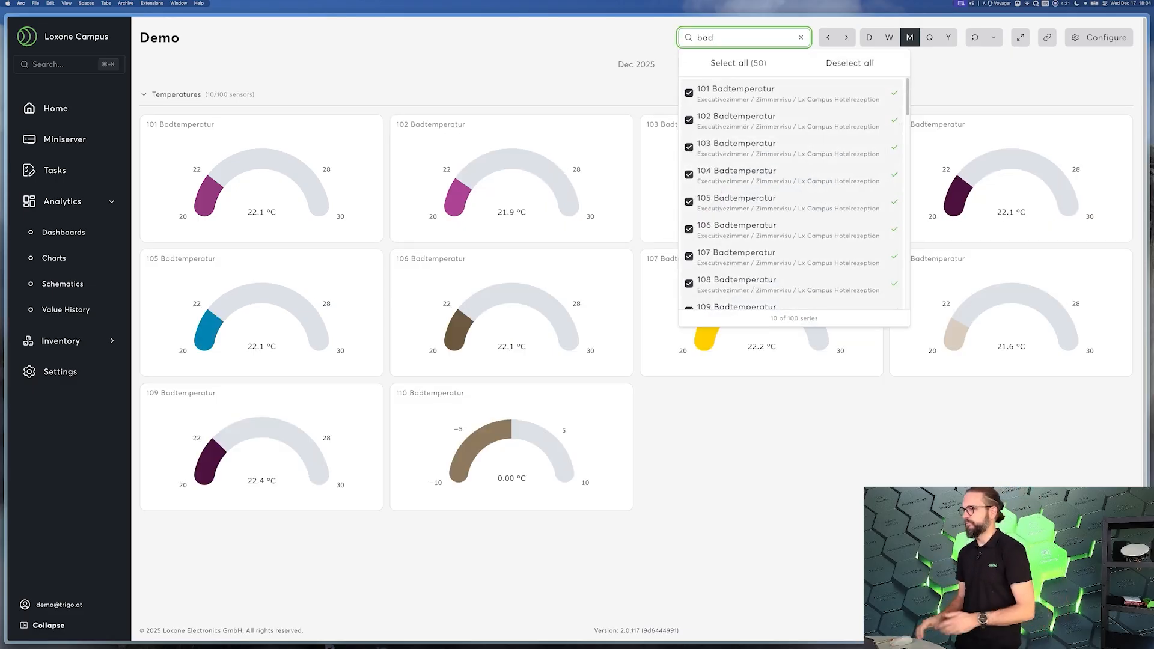
click(554, 88)
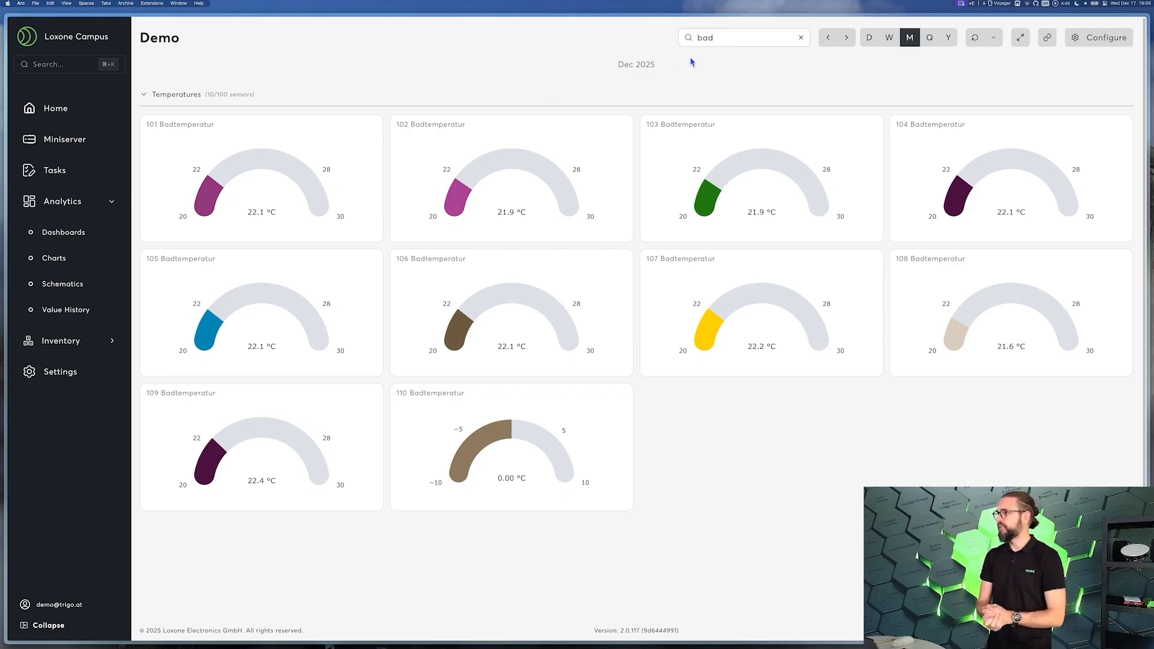
- Replace the series filter with "101" and deselect 101 Schlafzimmertemperatur
double_click(716, 37)
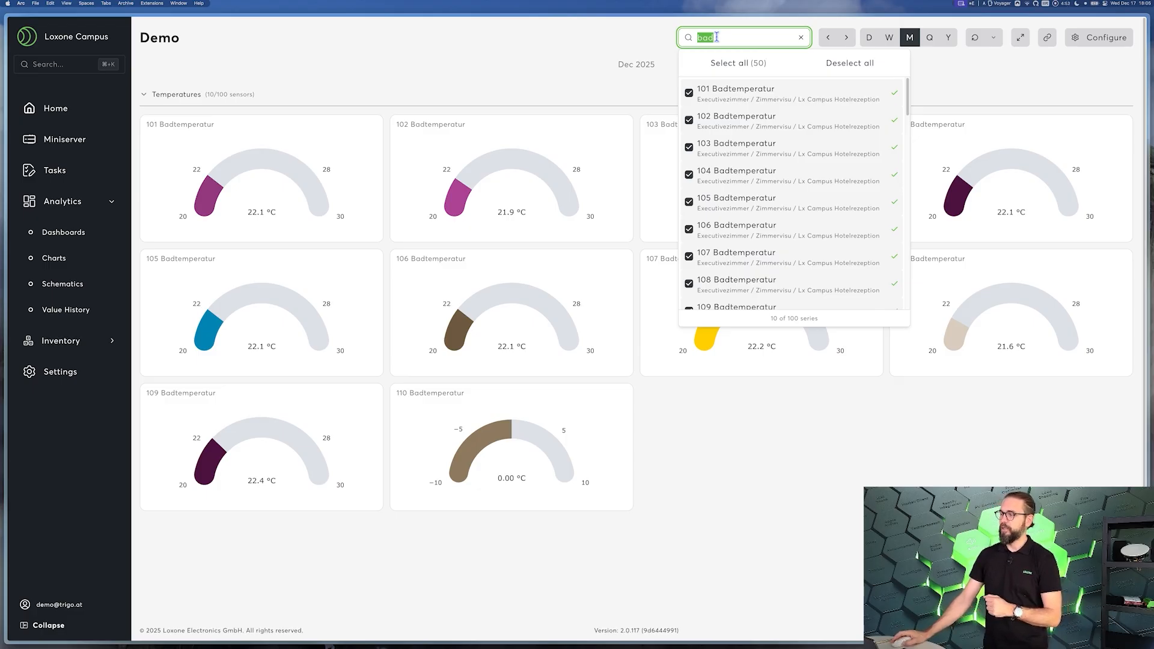
text(101)
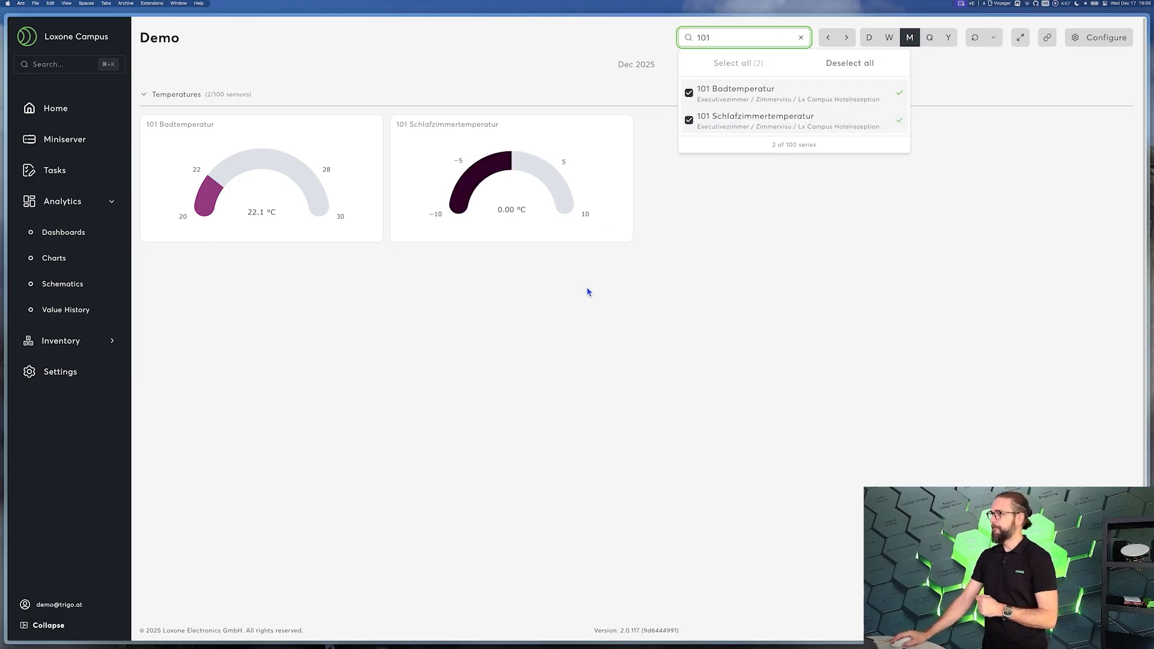
click(689, 117)
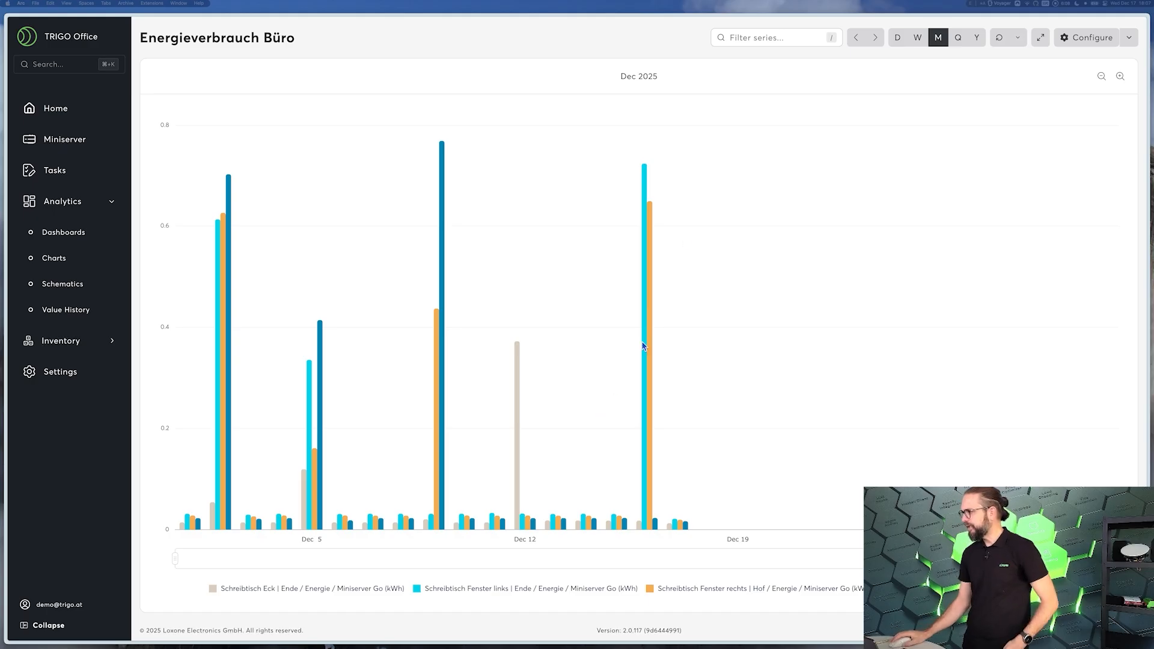
- Open the Energieverbrauch Büro chart's configuration and display its weekly consumption for week 50, 2025
click(613, 31)
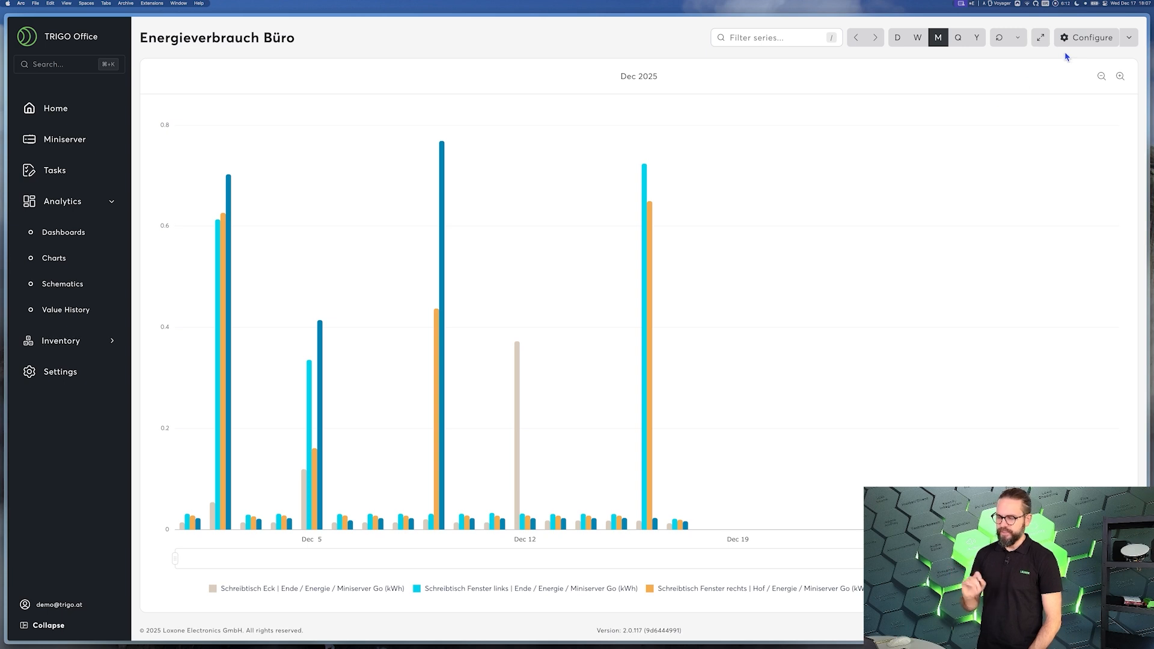
click(1076, 38)
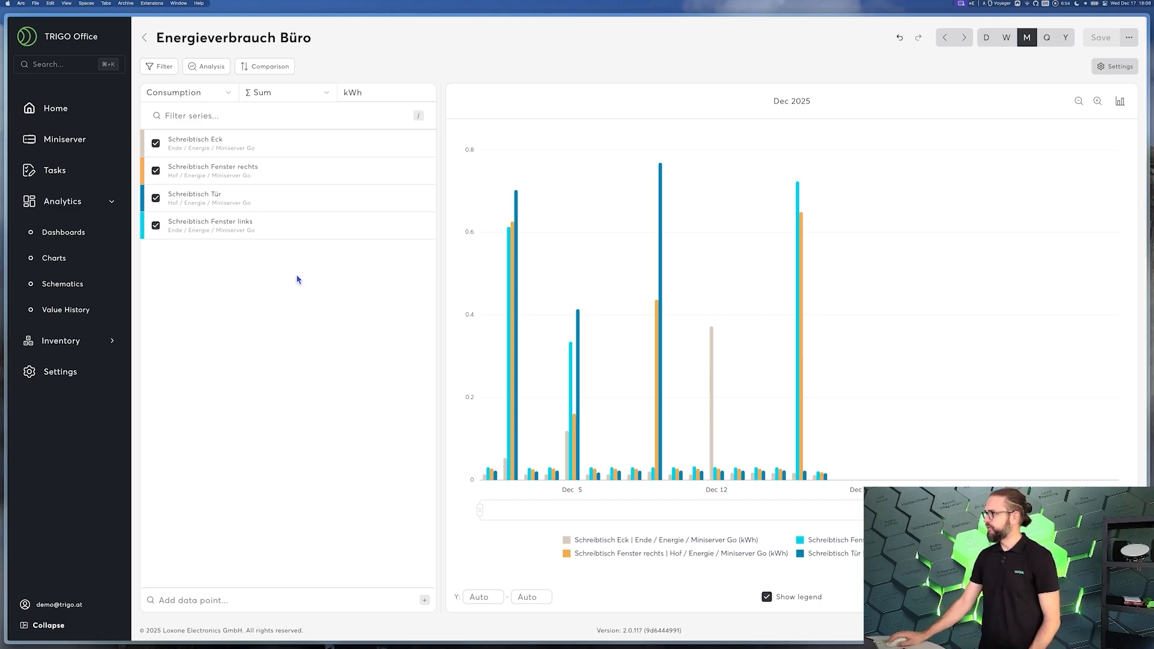
click(1012, 43)
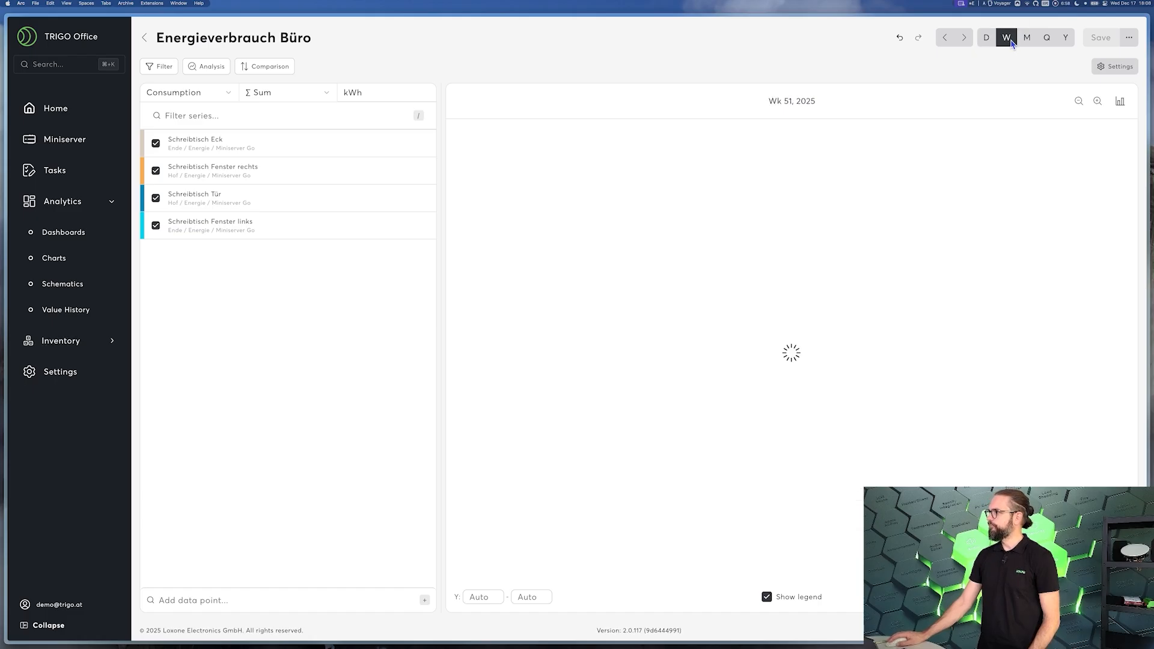
click(947, 39)
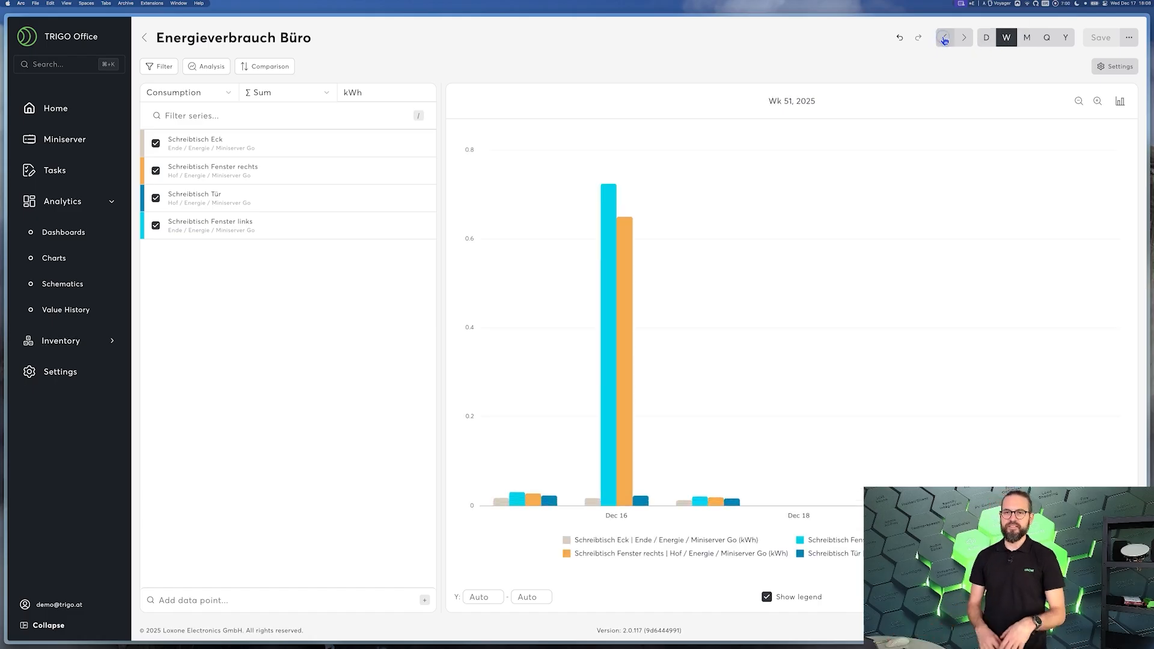
click(954, 41)
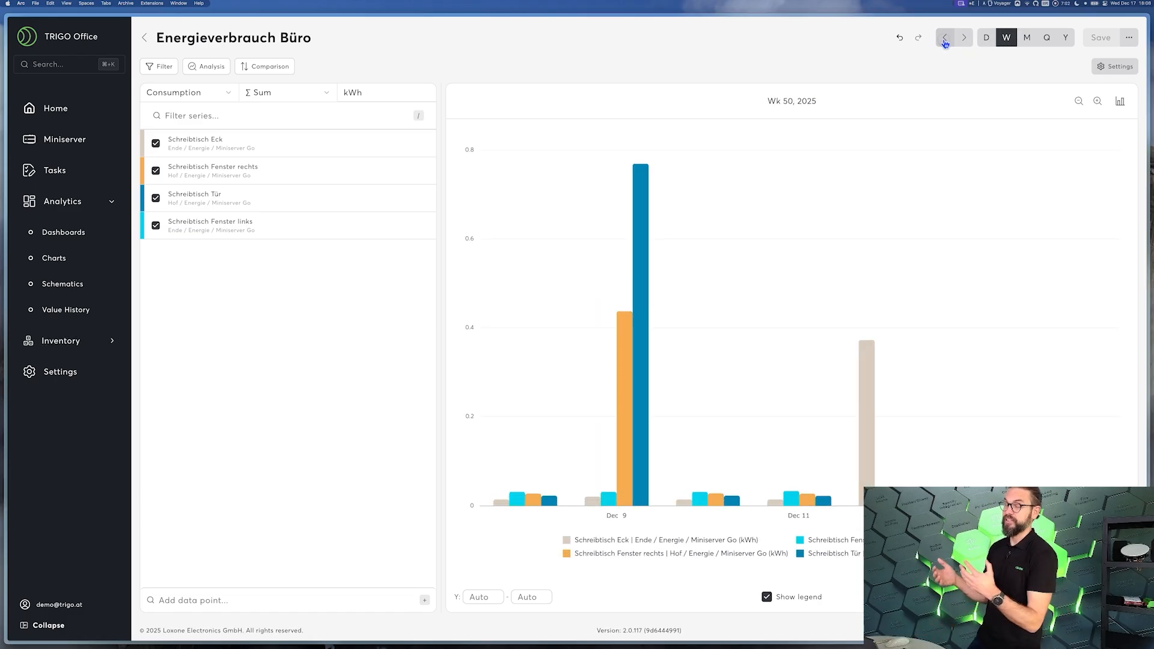
- View the chart's daily consumption for Dec 17, 2025, and return to the weekly view of week 50
click(984, 41)
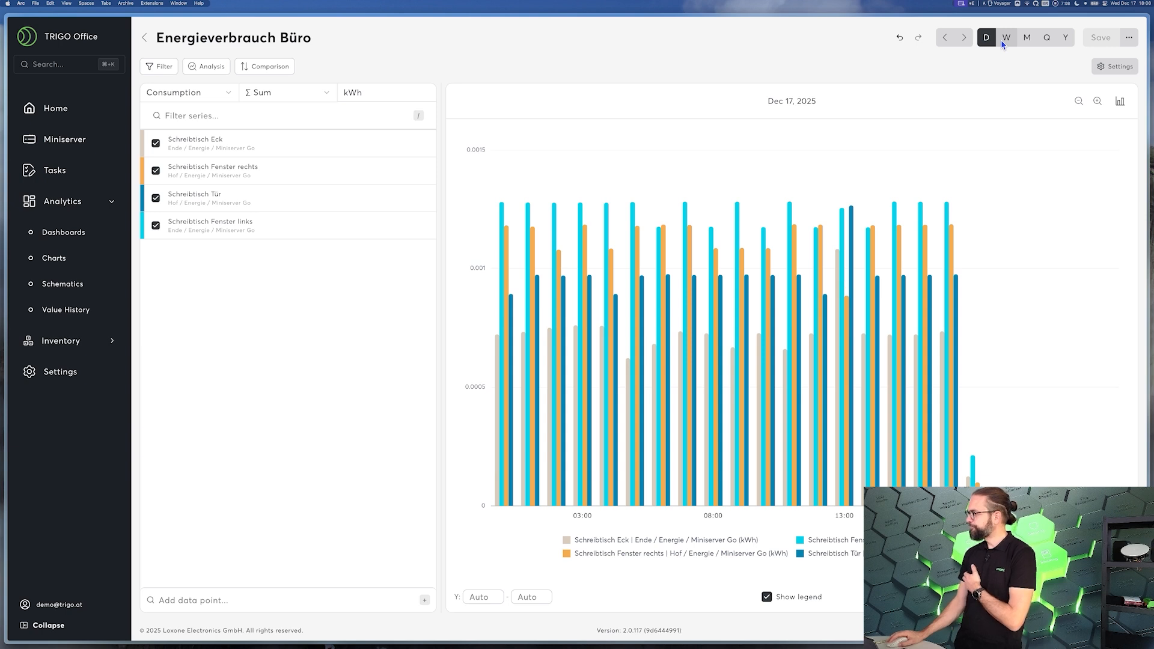
click(1002, 42)
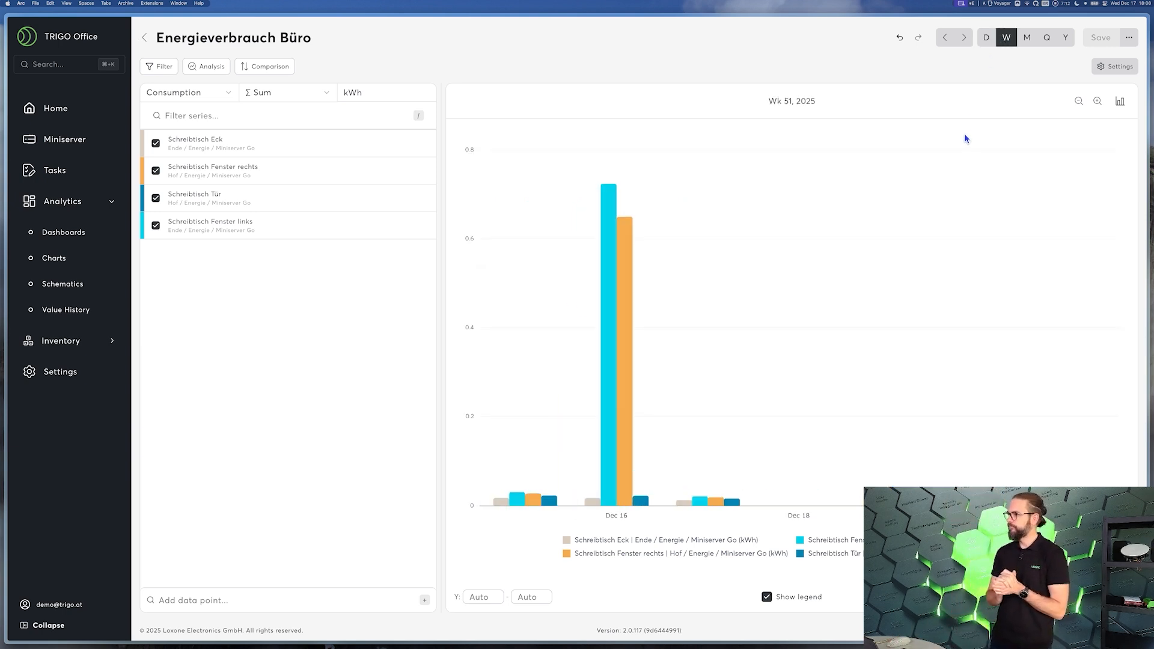
mouse_move(612, 270)
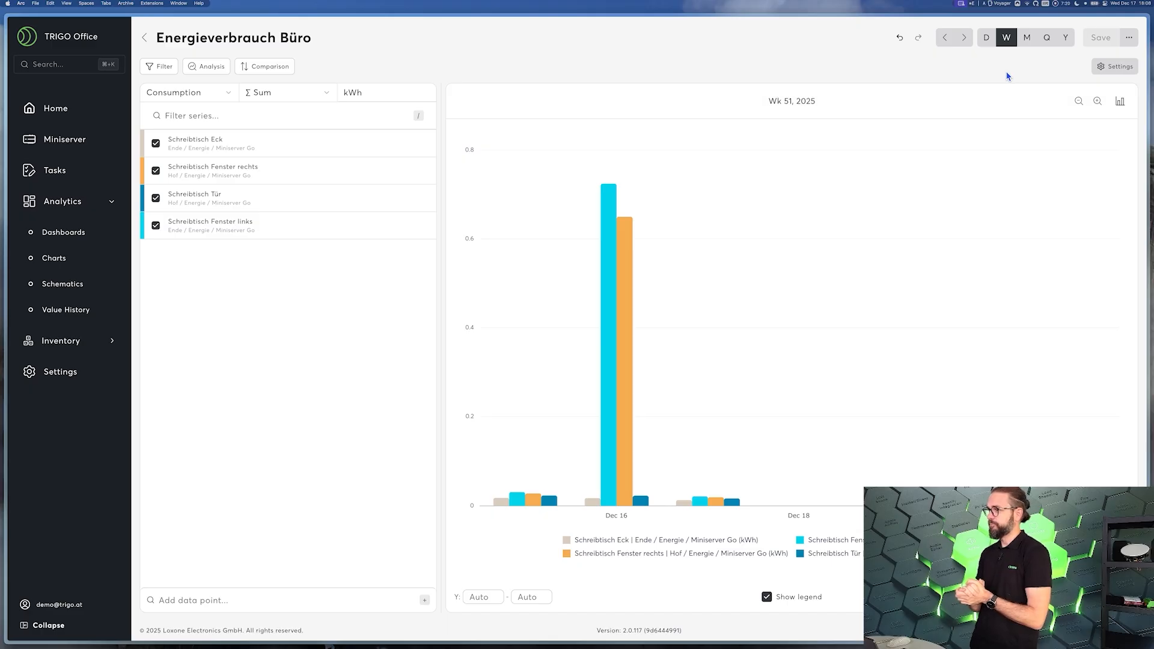
click(944, 39)
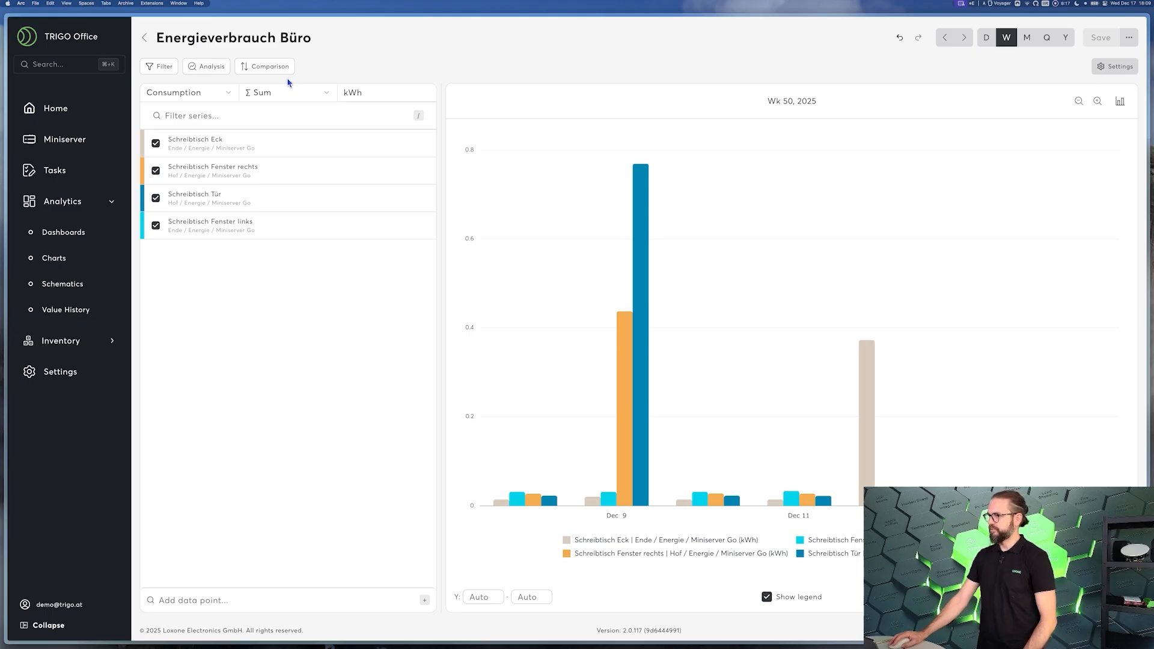
- Examine the operator and aggregation options of the Threshold filter and cancel it without adding a filter
click(168, 68)
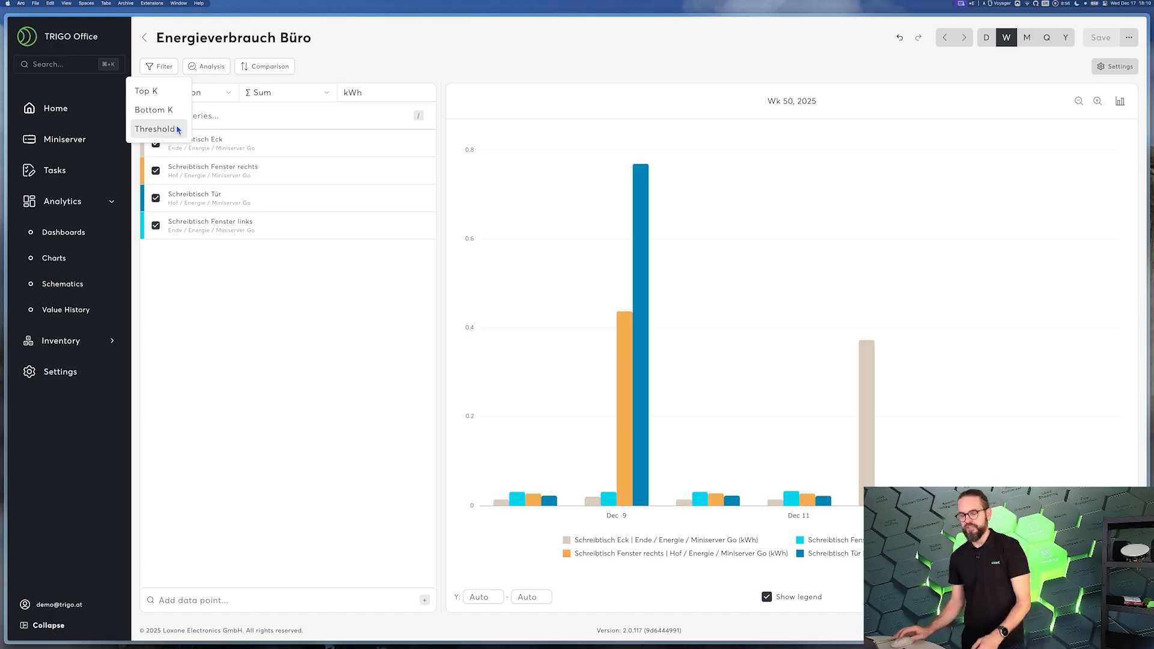
click(177, 129)
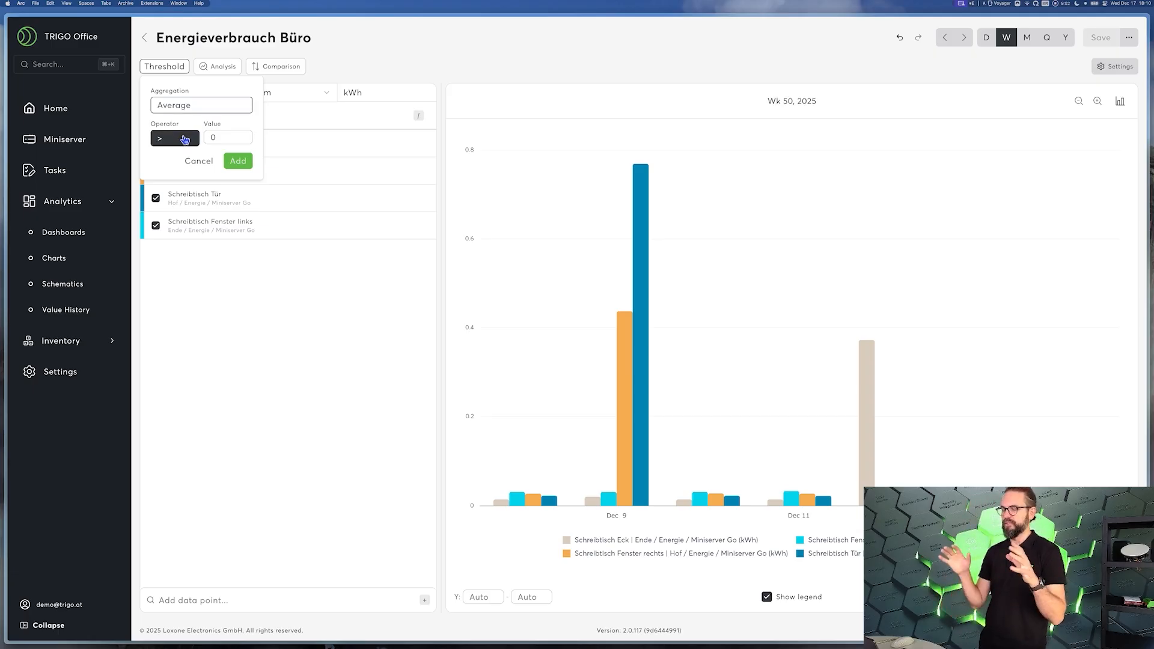
click(185, 140)
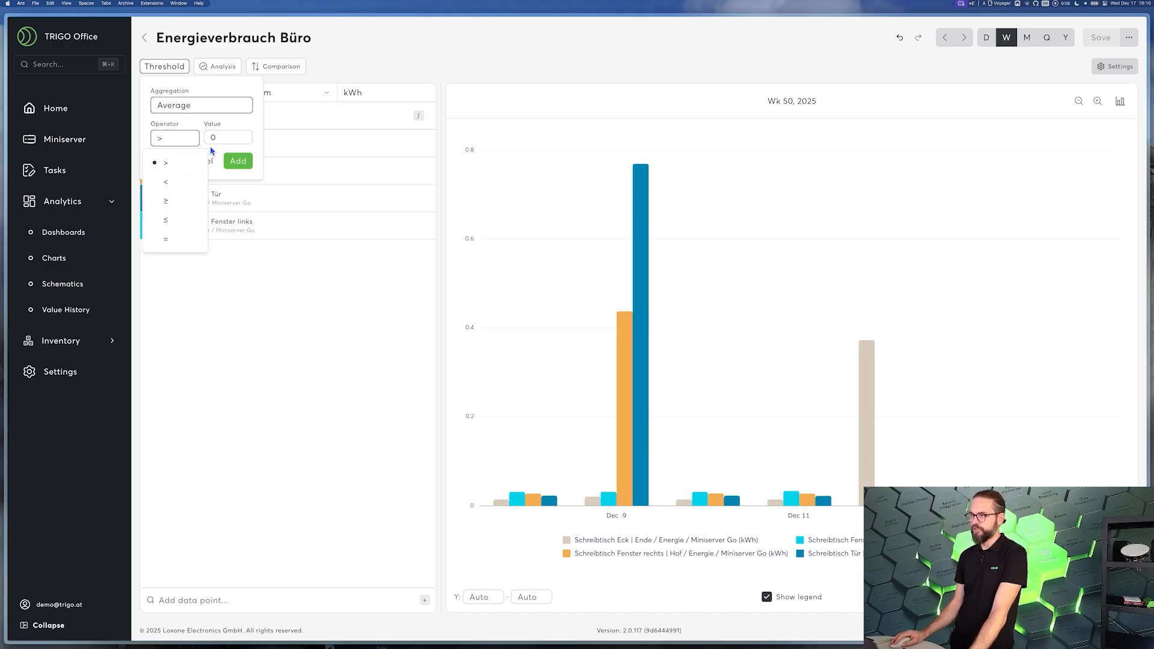
click(217, 155)
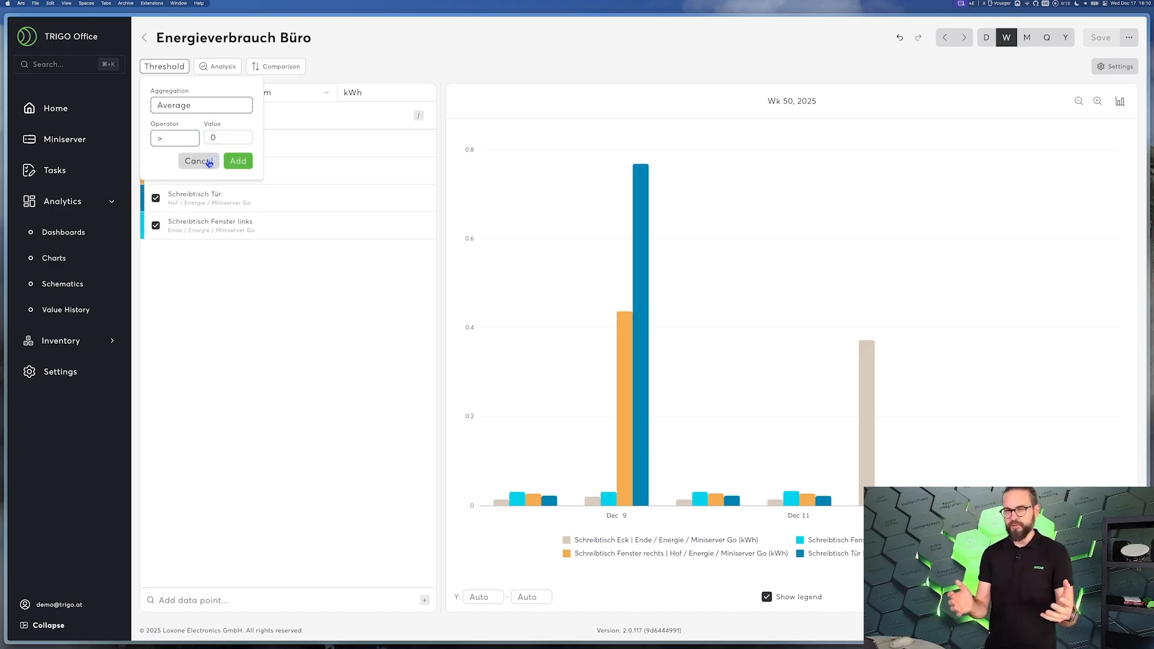
click(210, 109)
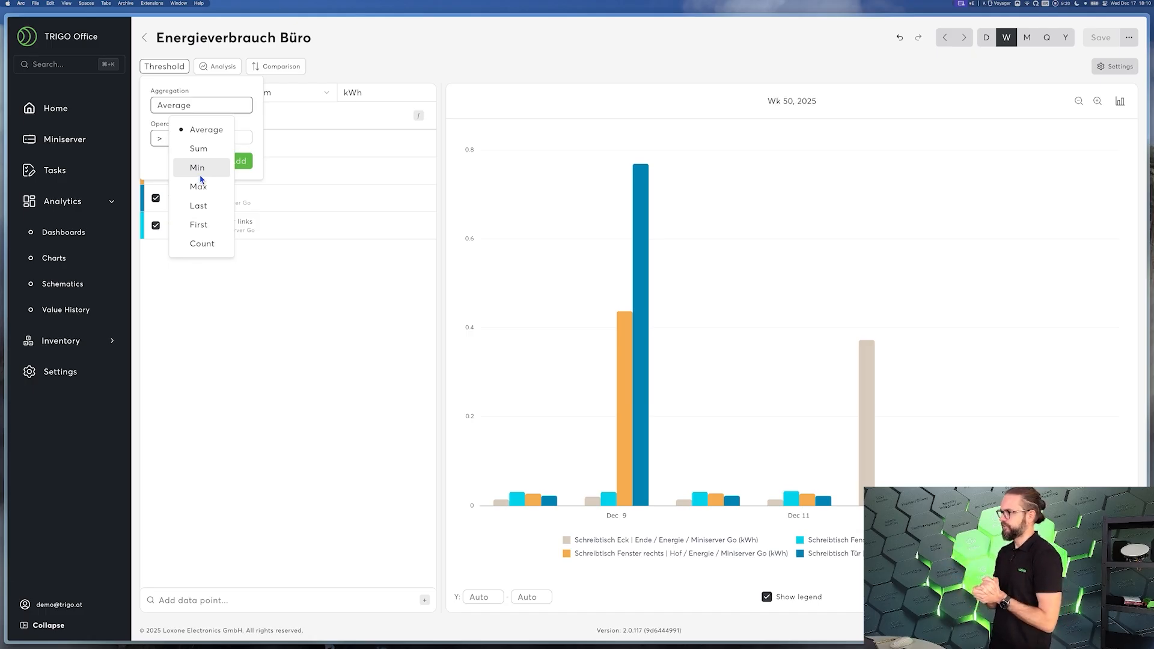
click(239, 101)
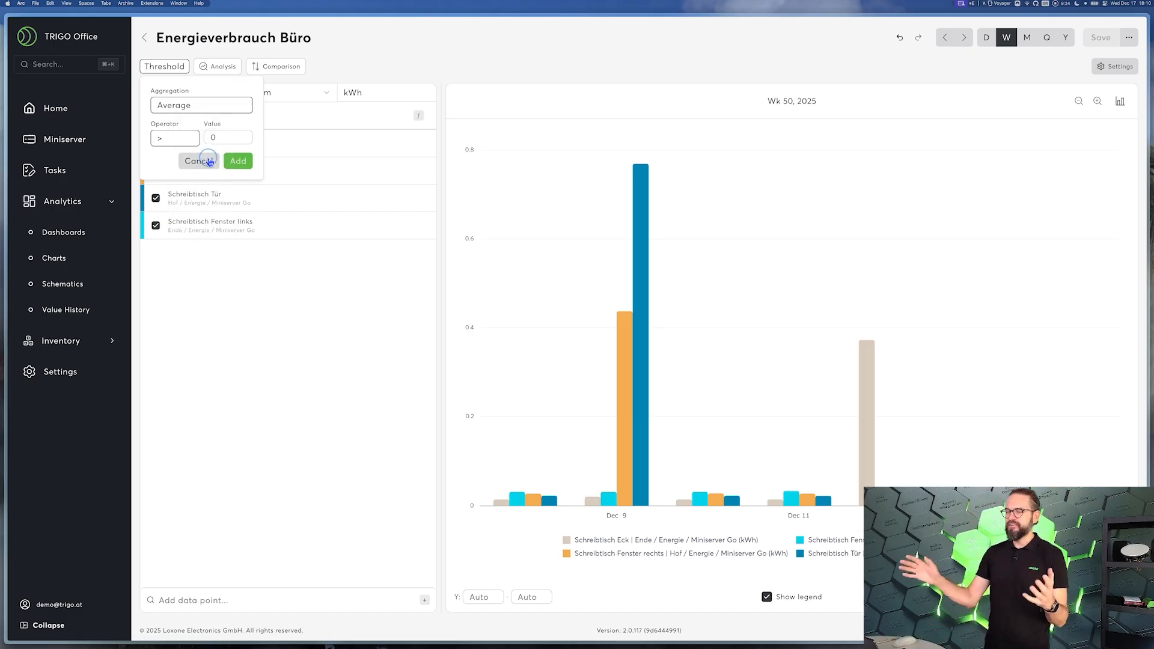
click(205, 160)
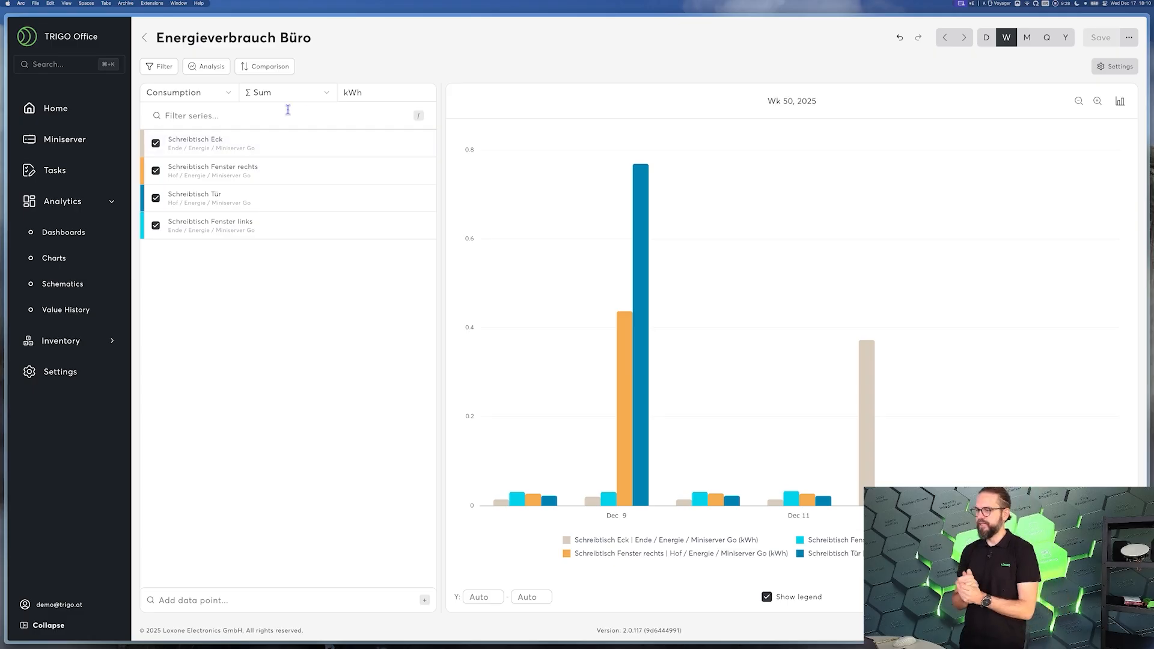
- Show the average line on the Energieverbrauch Büro chart
click(219, 72)
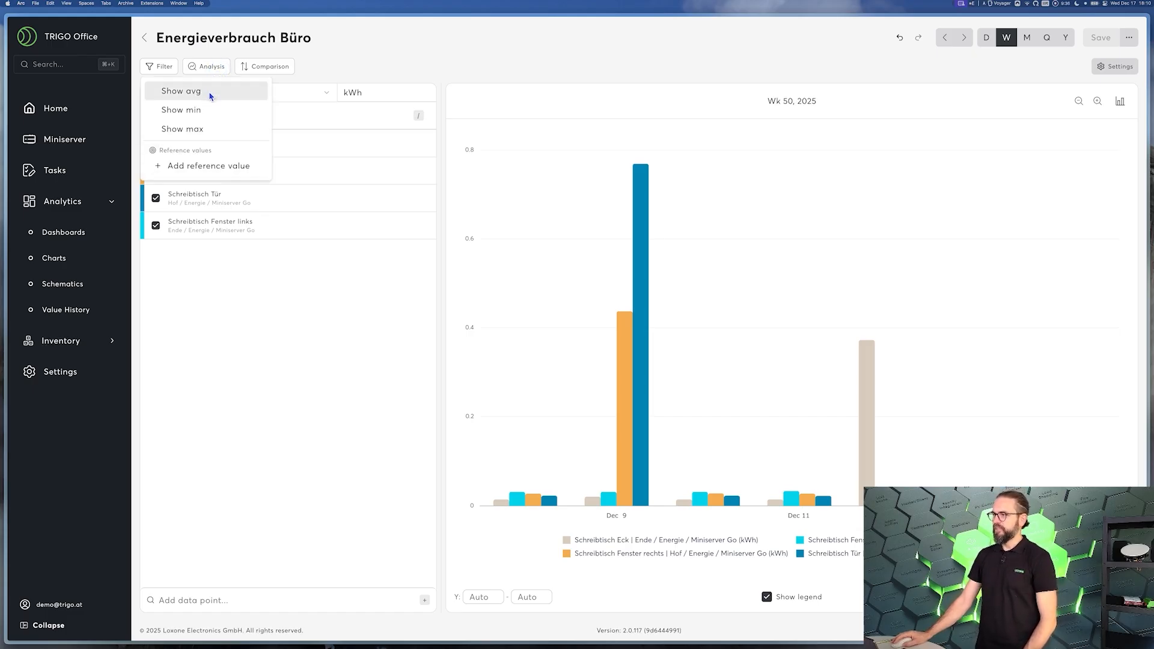
click(211, 91)
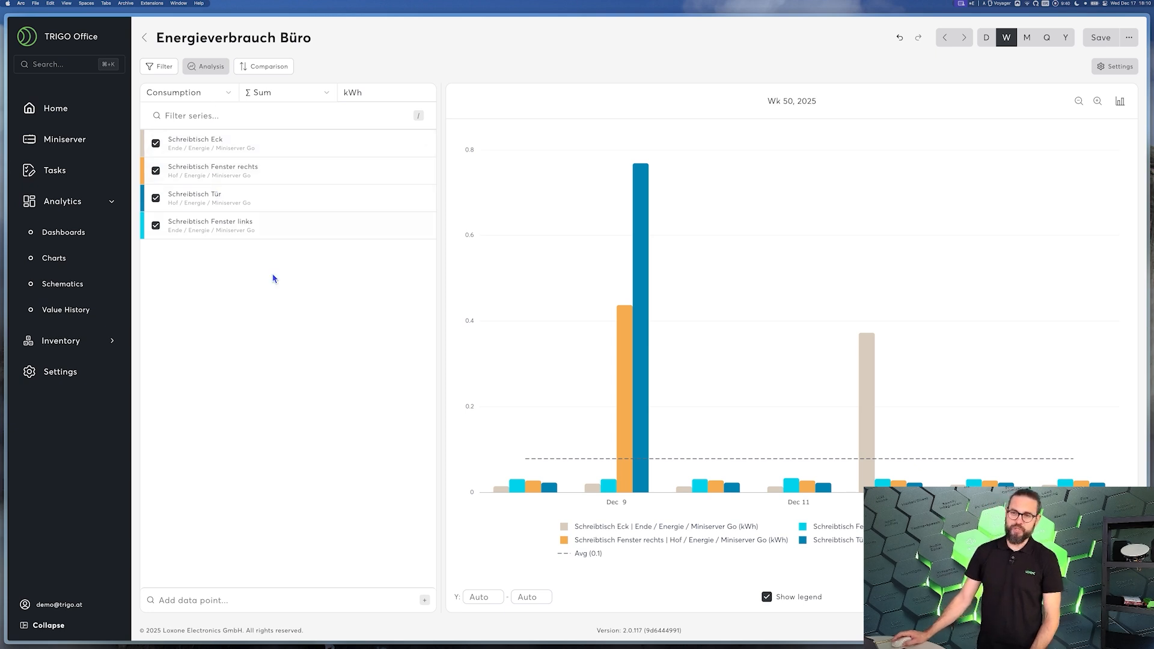
mouse_move(520, 448)
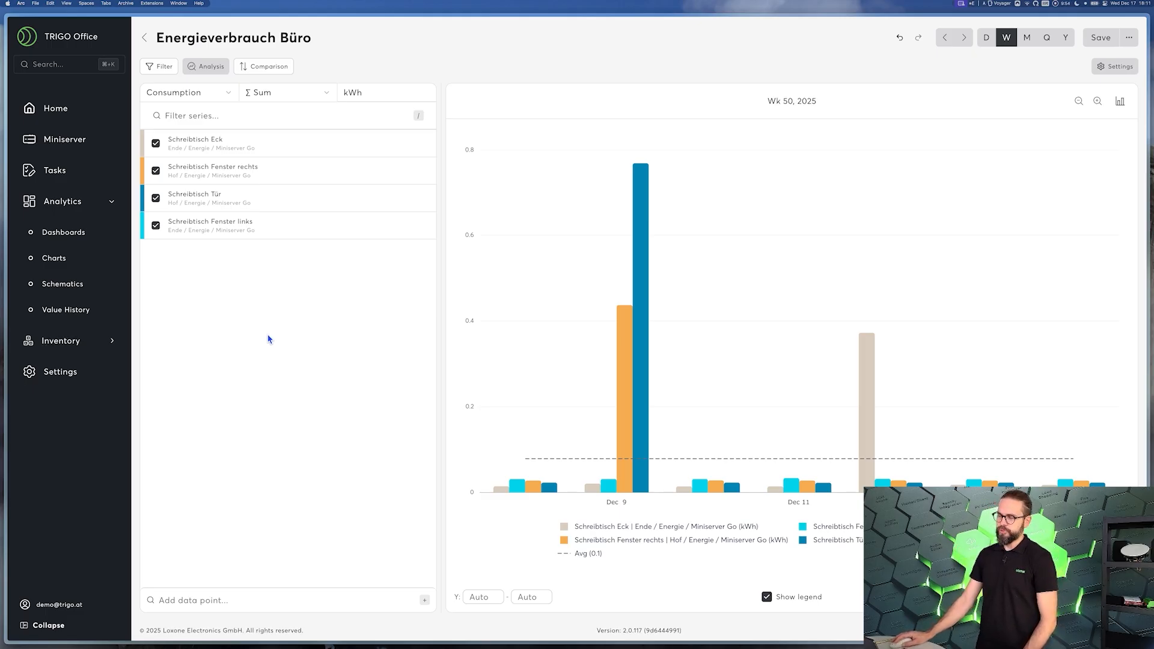
- Add a reference value named Target with the value 1 to the Energieverbrauch Büro chart
click(209, 67)
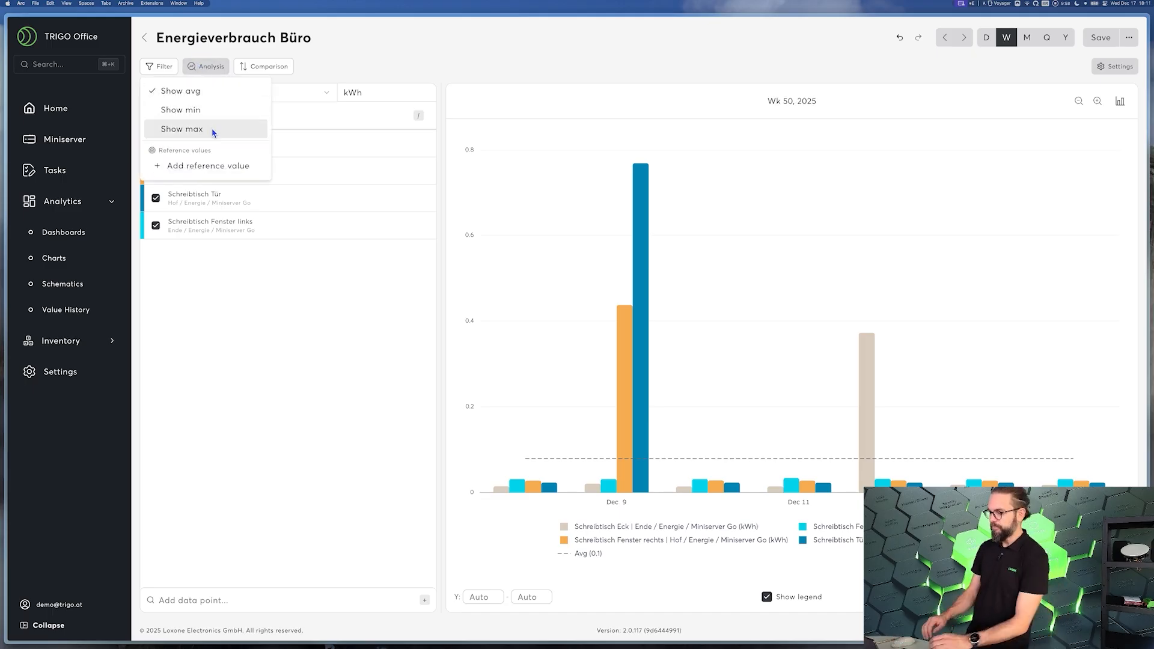
click(205, 166)
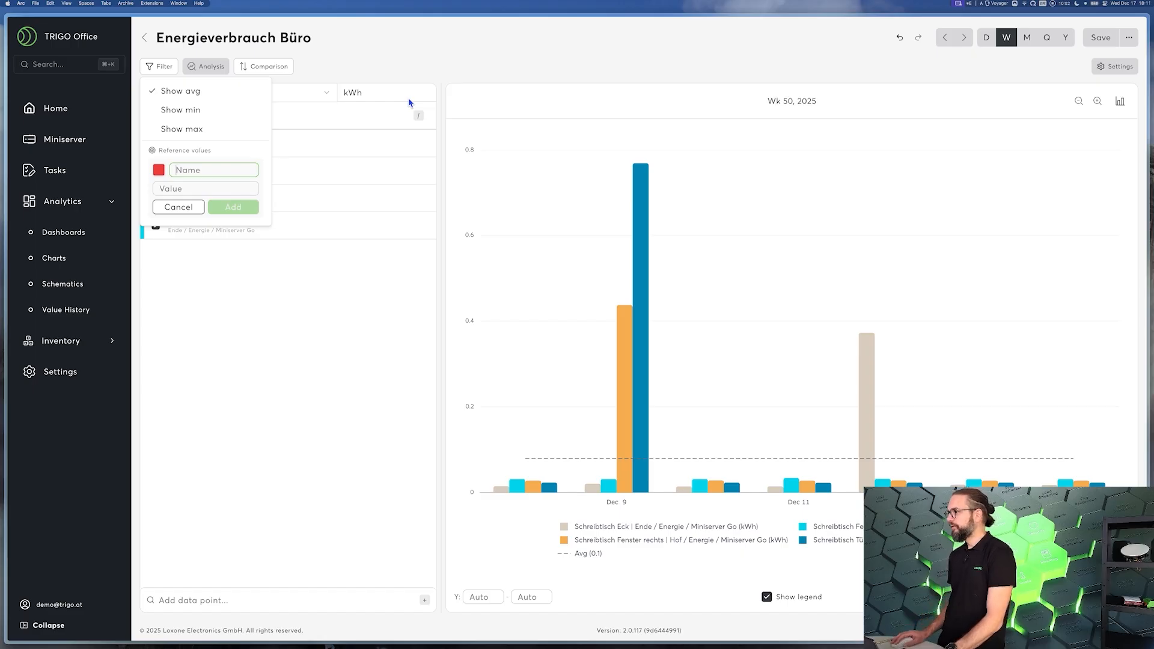
text(Target)
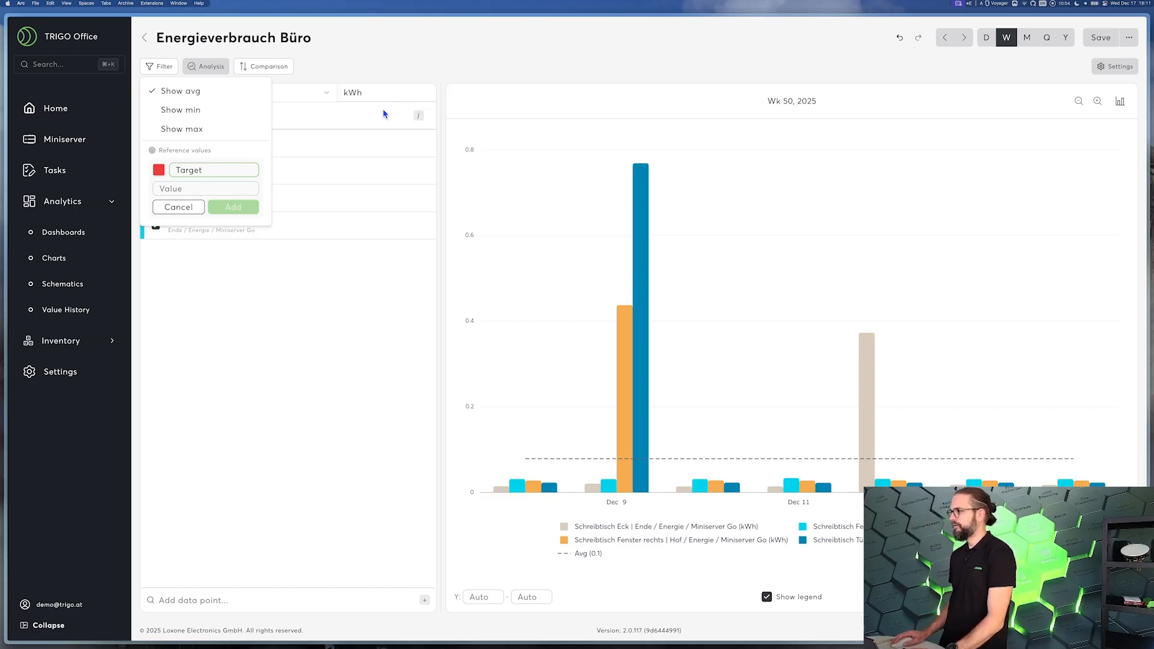
click(223, 189)
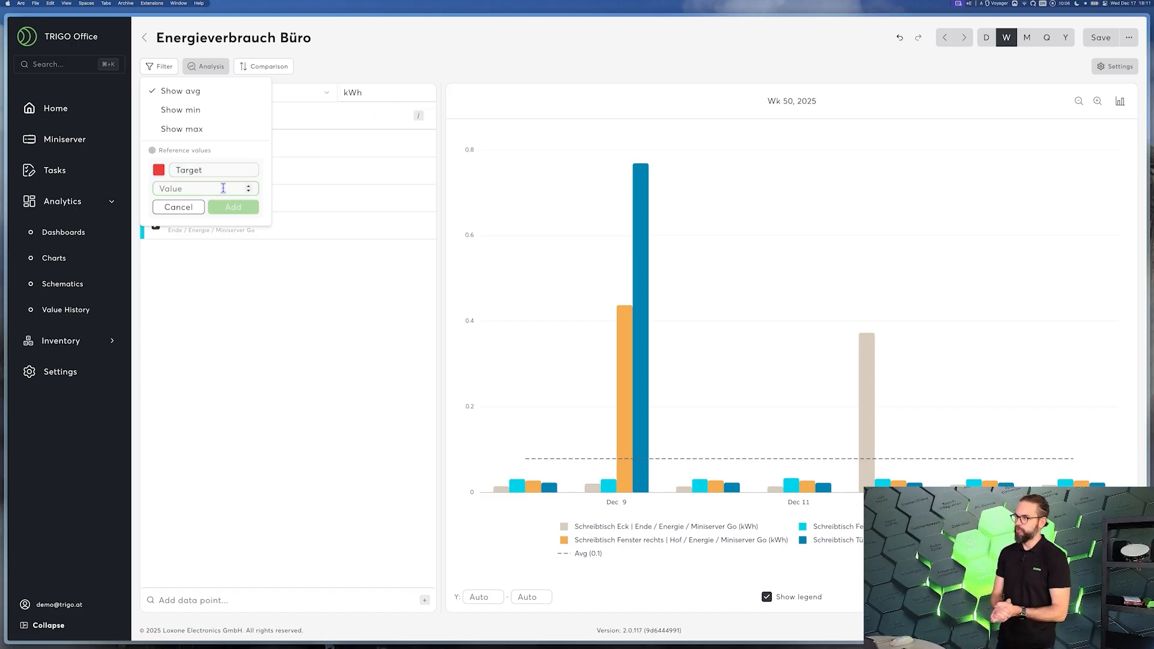
text(1)
click(223, 207)
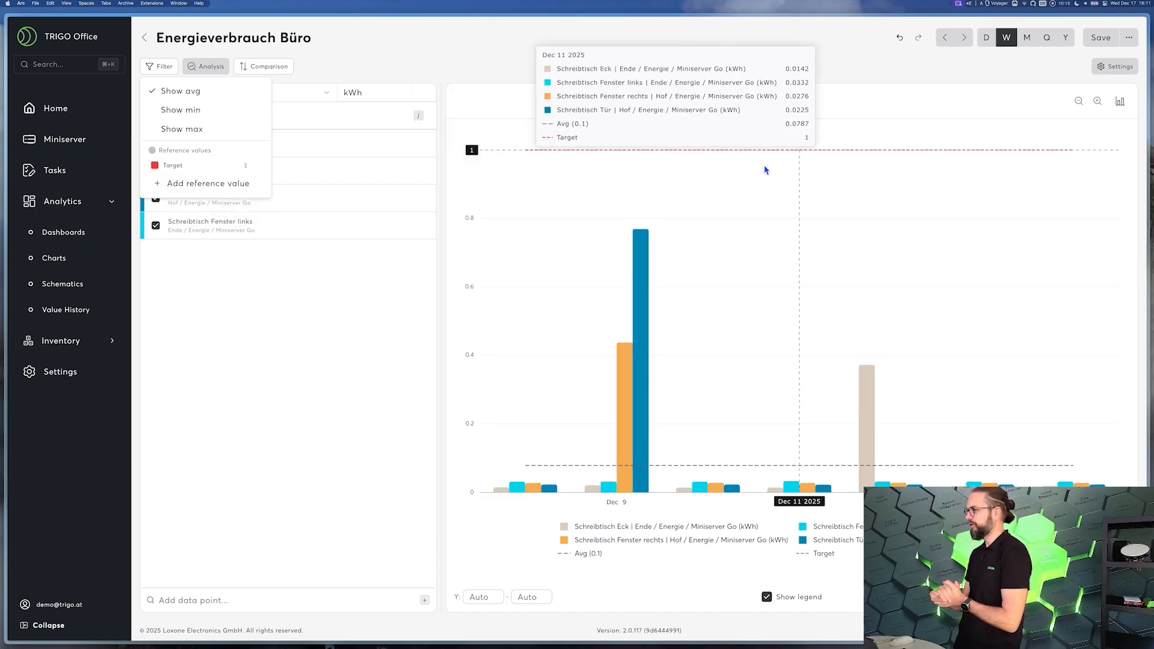
click(277, 334)
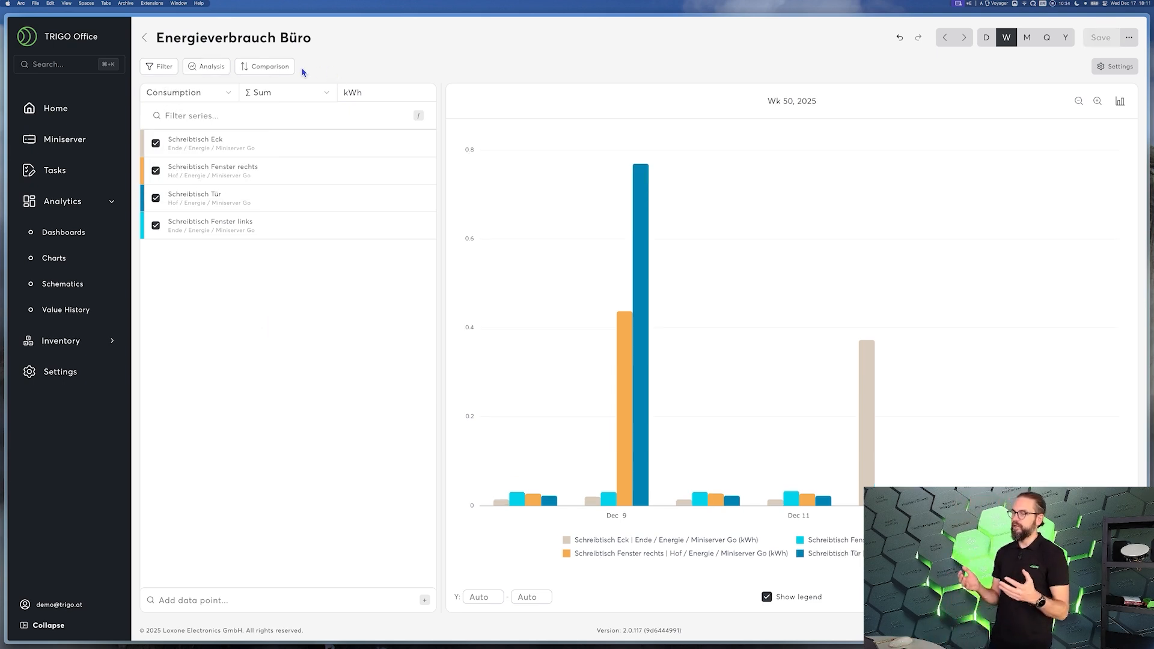
- Add a Week over Week comparison to the Energieverbrauch Büro chart and display it side by side
click(250, 68)
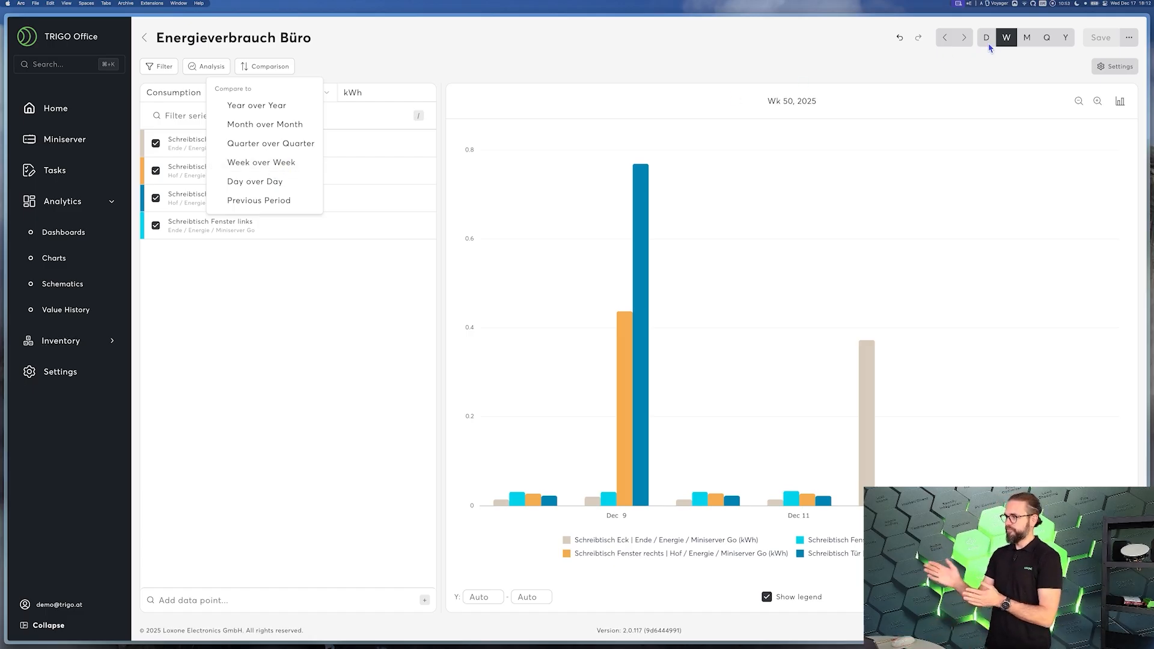
click(257, 165)
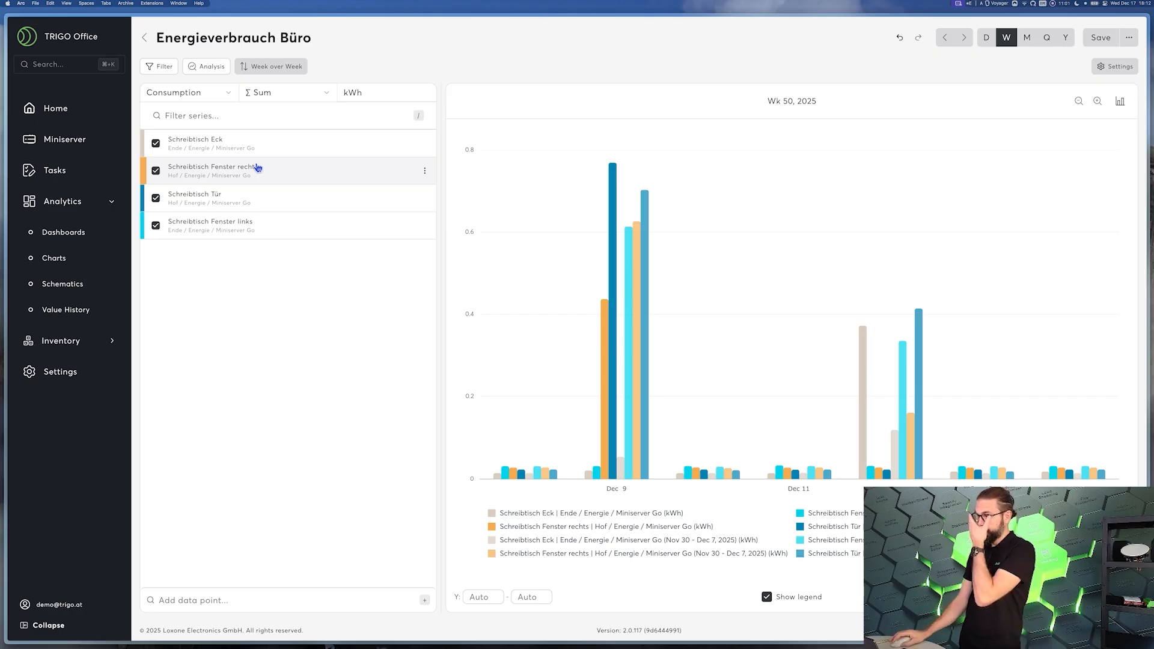
click(274, 67)
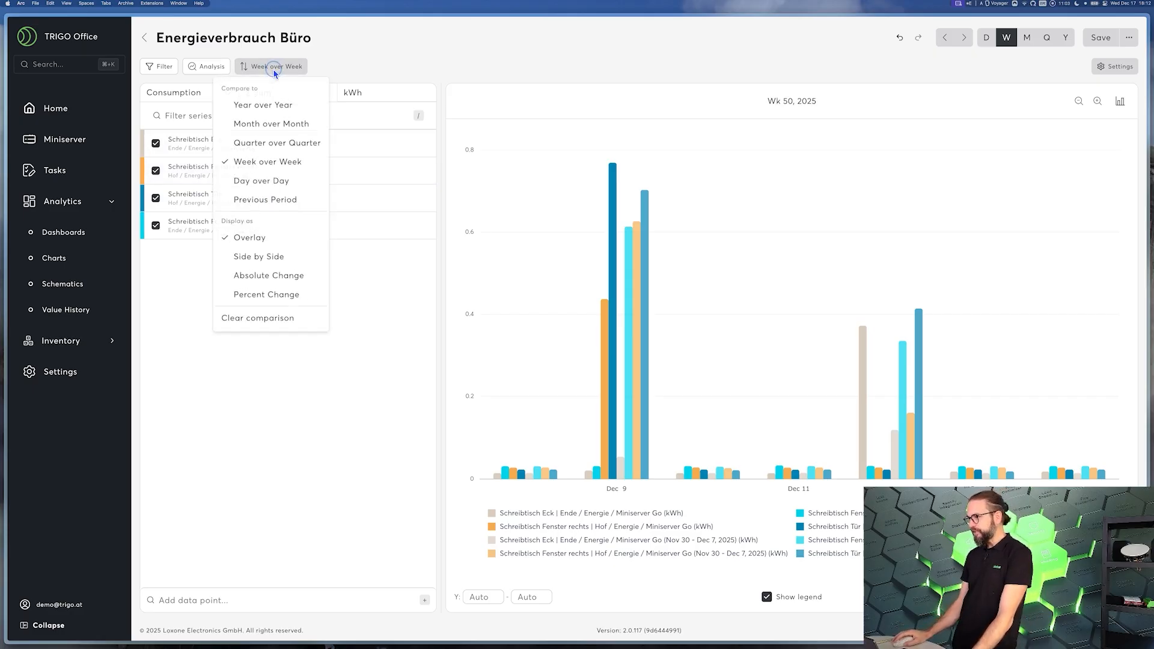
click(287, 258)
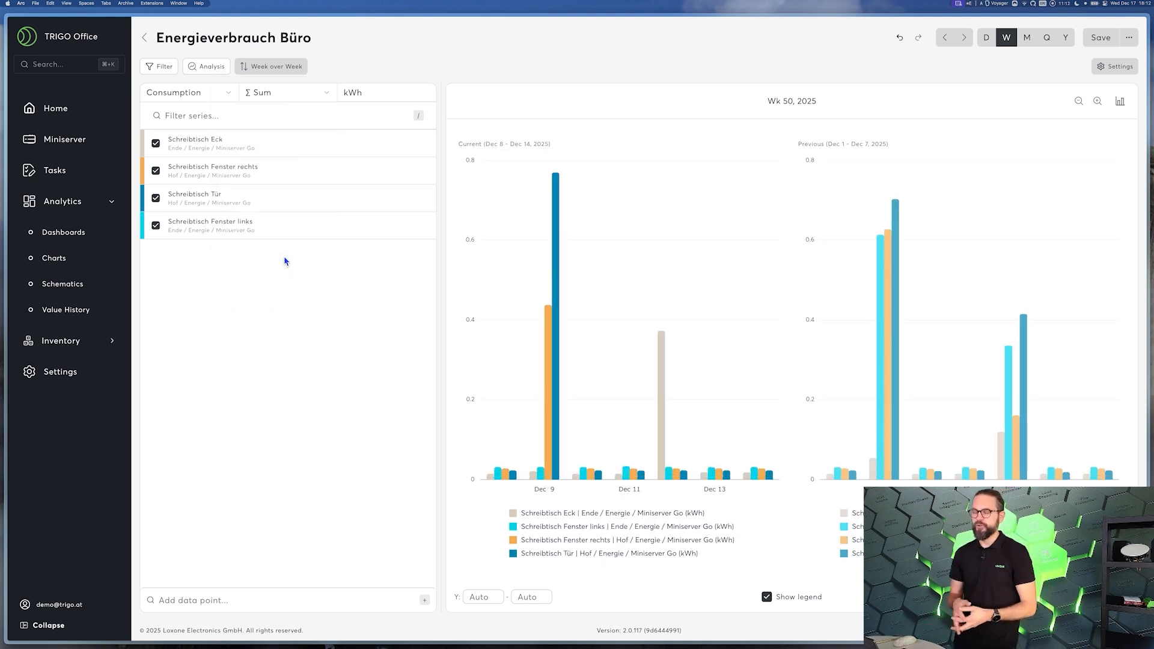
- Display the chart's week-over-week comparison as Percent Change
click(278, 67)
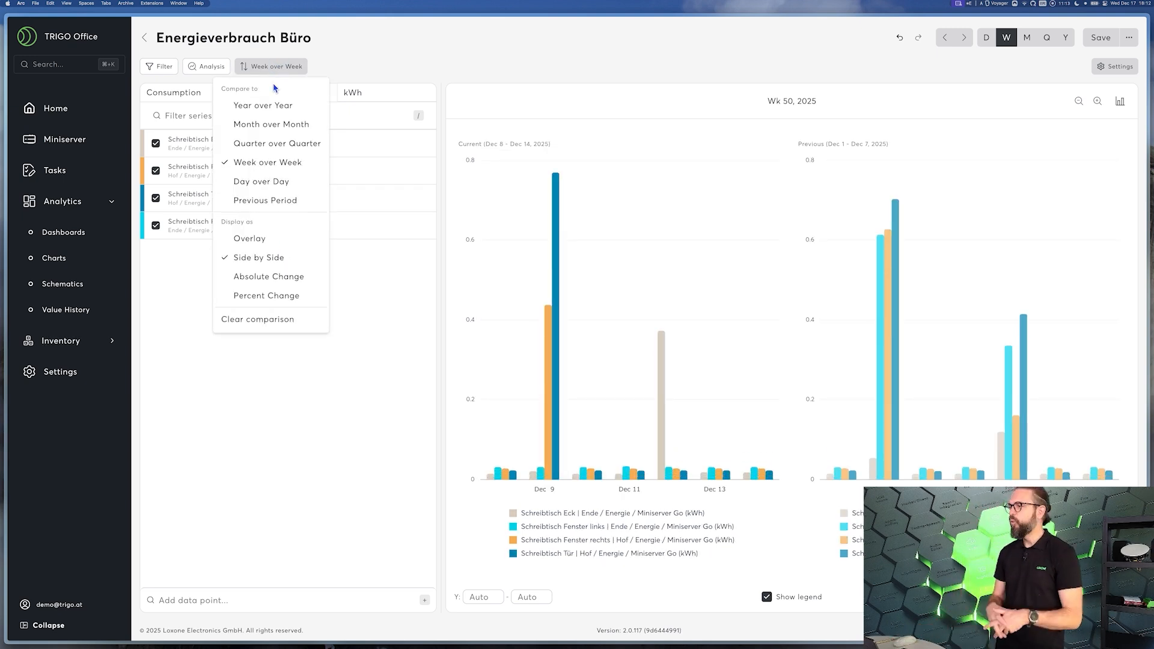
click(259, 296)
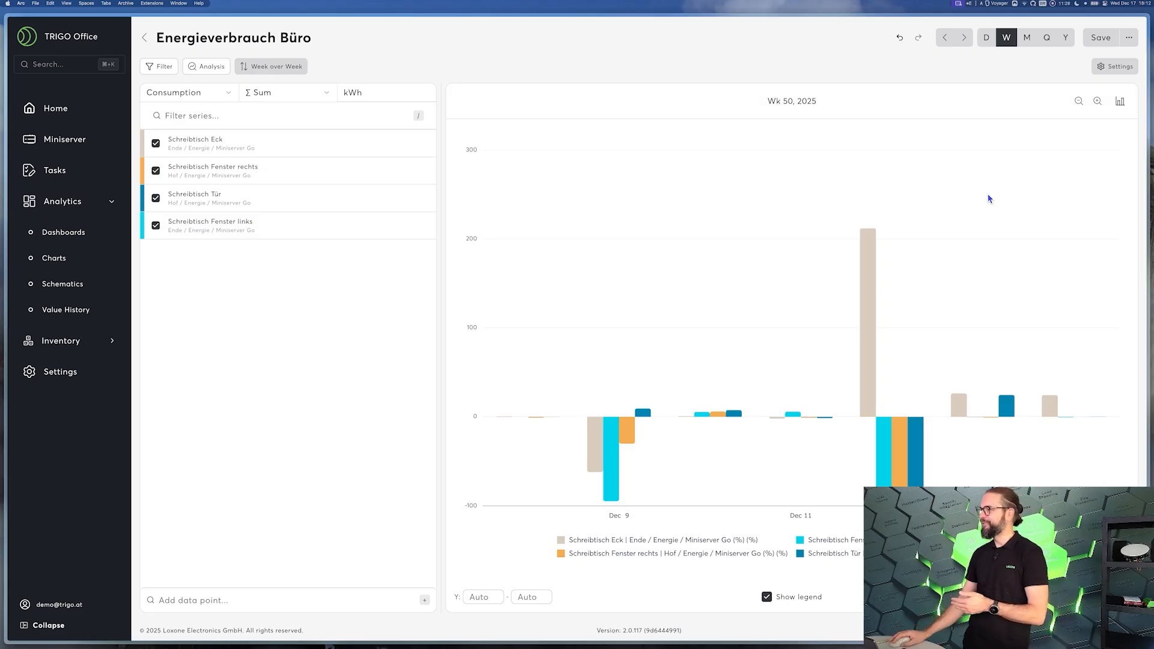
- Examine the chart's settings for gap handling, weekday and hour filters, interpolation, stacking, color palette and Y-axis scale, and close them unchanged
click(1106, 71)
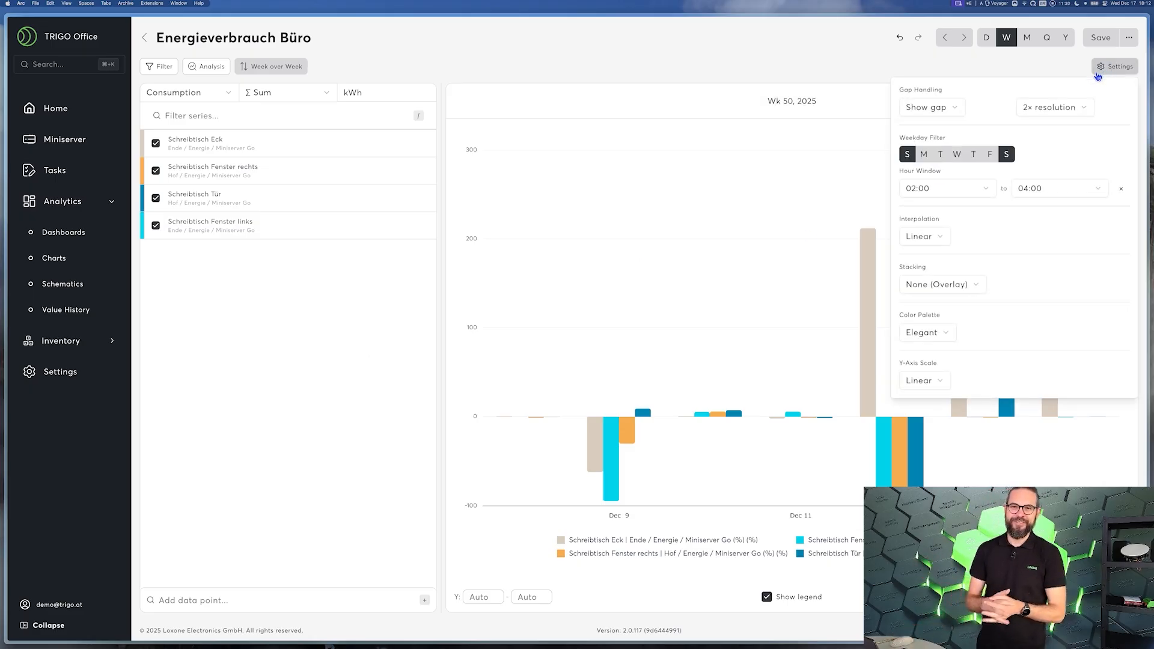
click(861, 72)
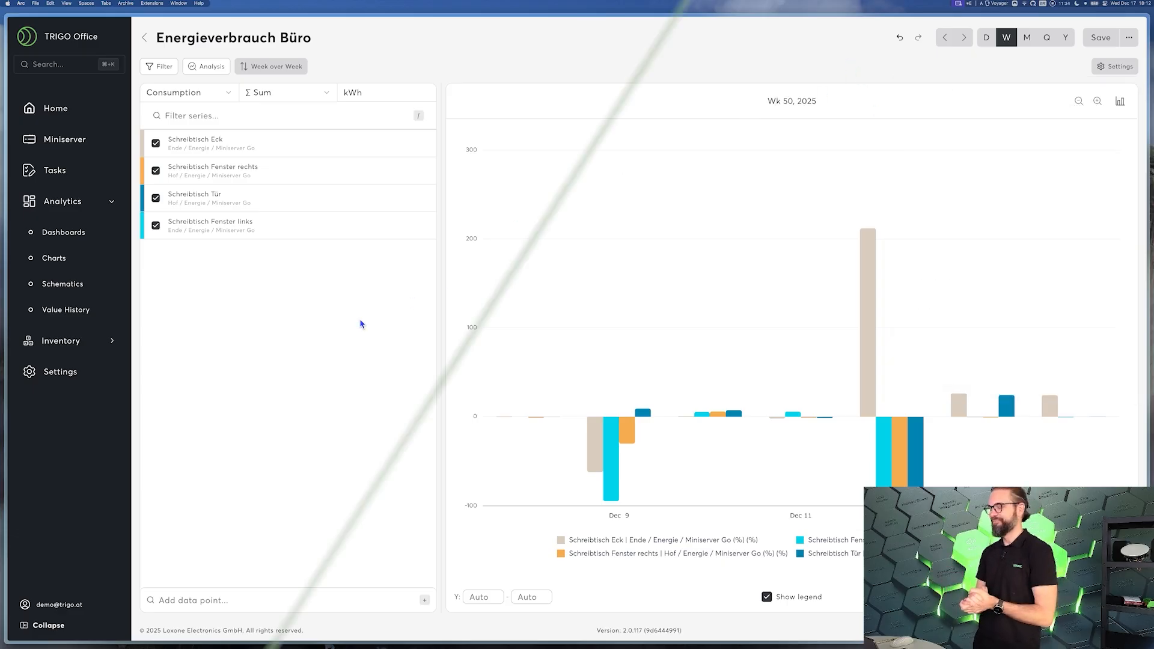